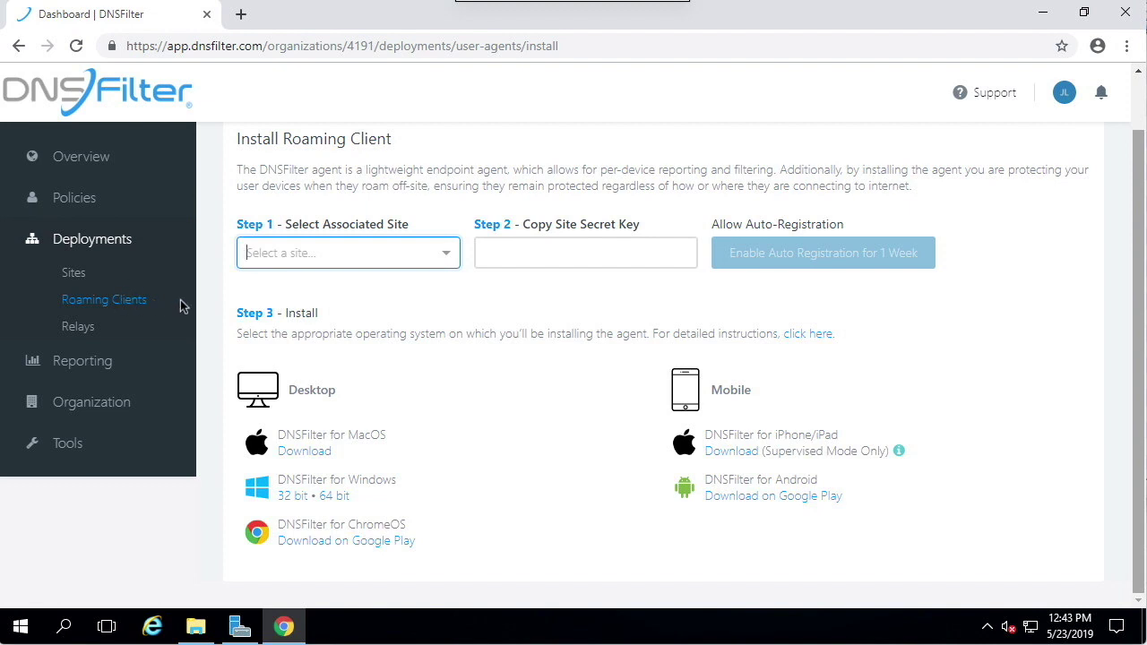
- Download the 64-bit DNSFilter agent for Windows and run the Orca application from C:\Program Files (x86)\Orca
click(342, 493)
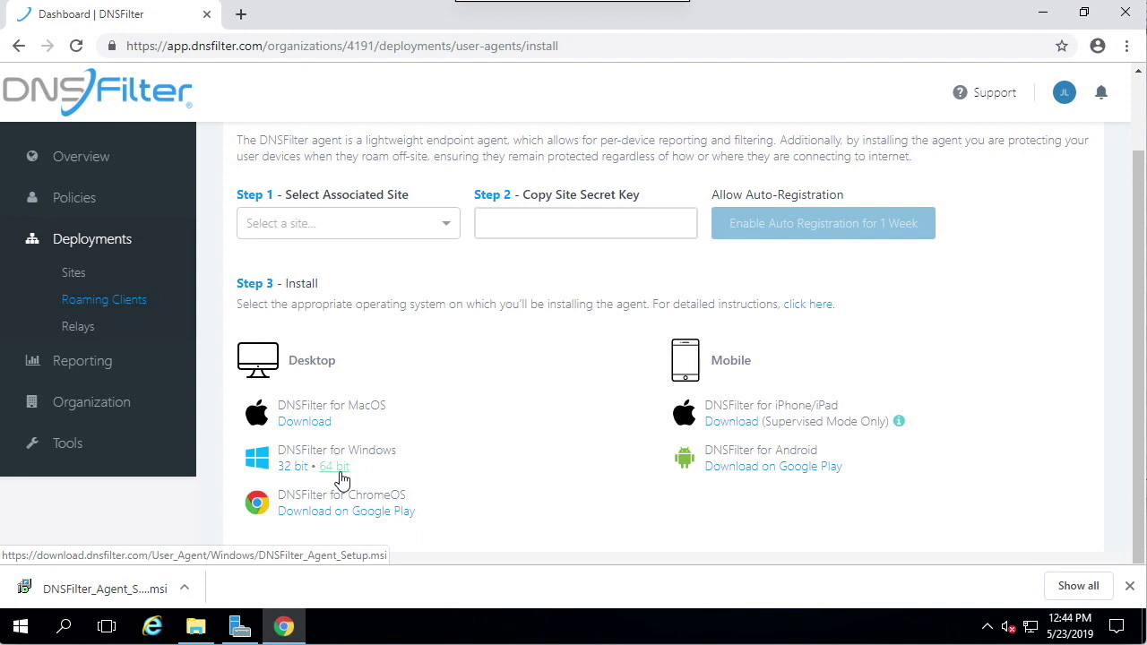
click(200, 627)
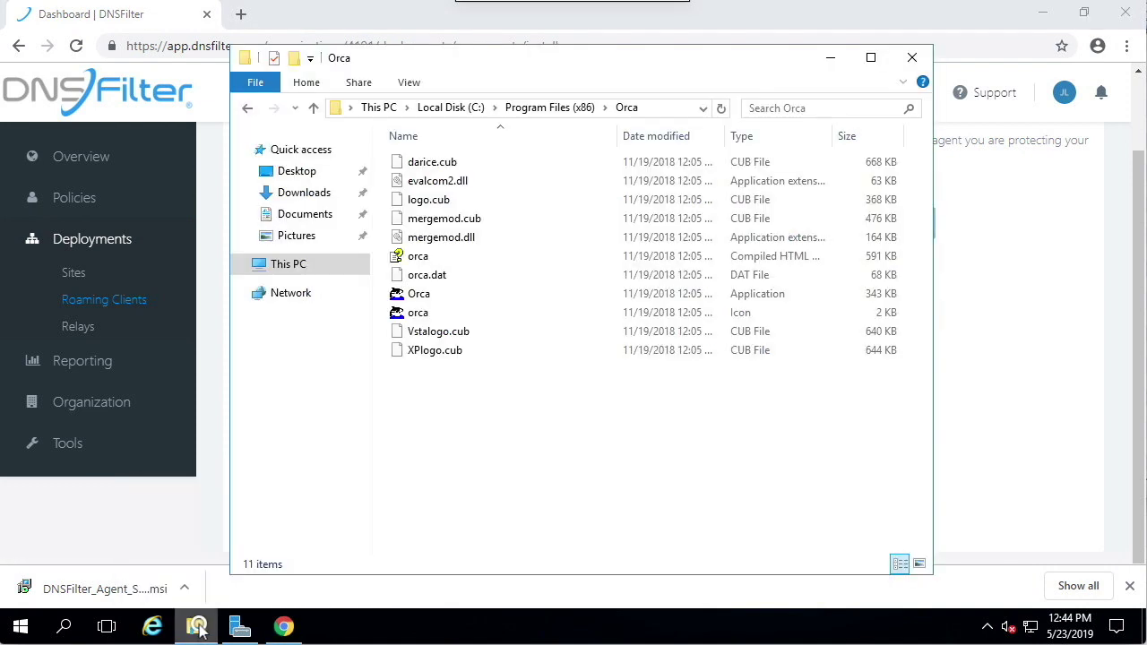
click(537, 299)
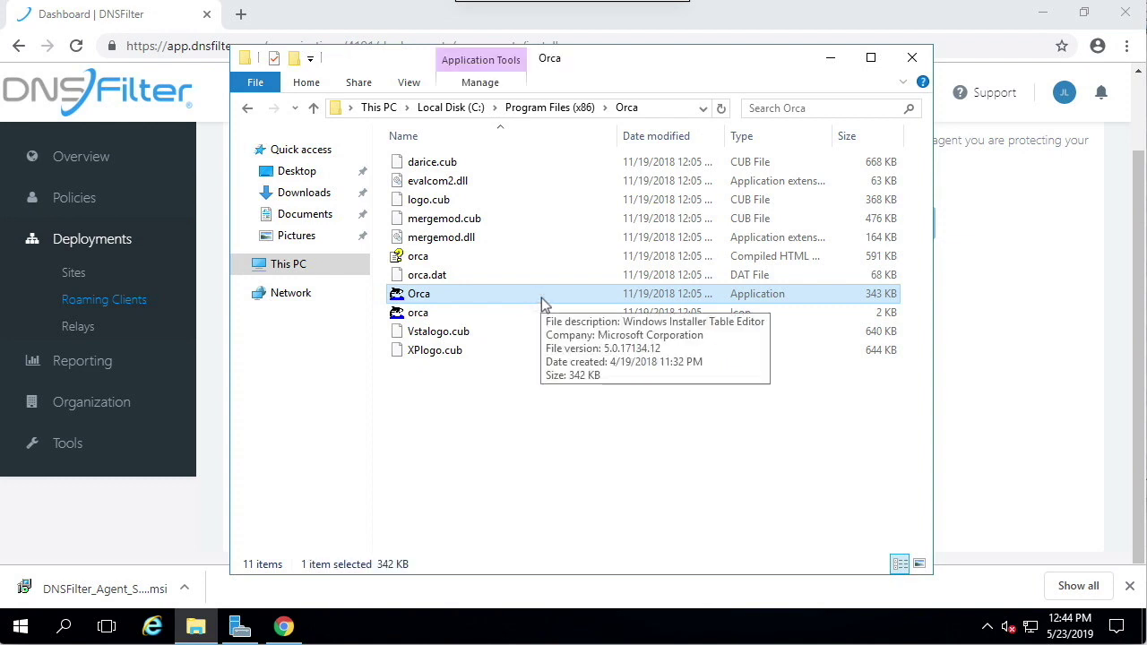
double_click(543, 301)
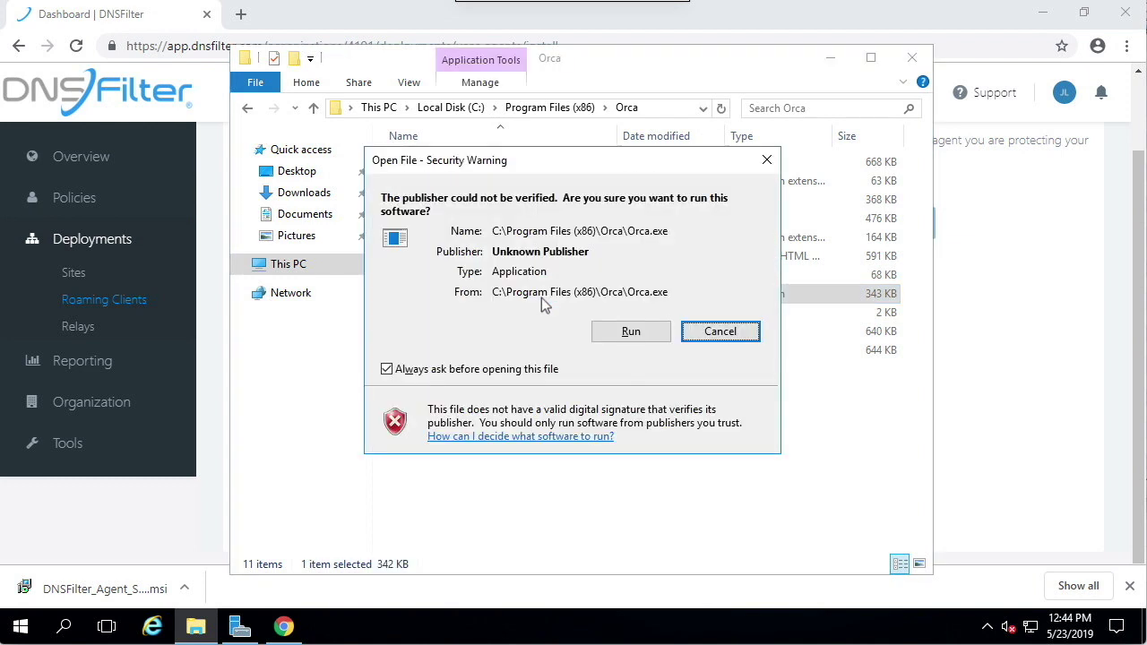
click(604, 330)
click(811, 36)
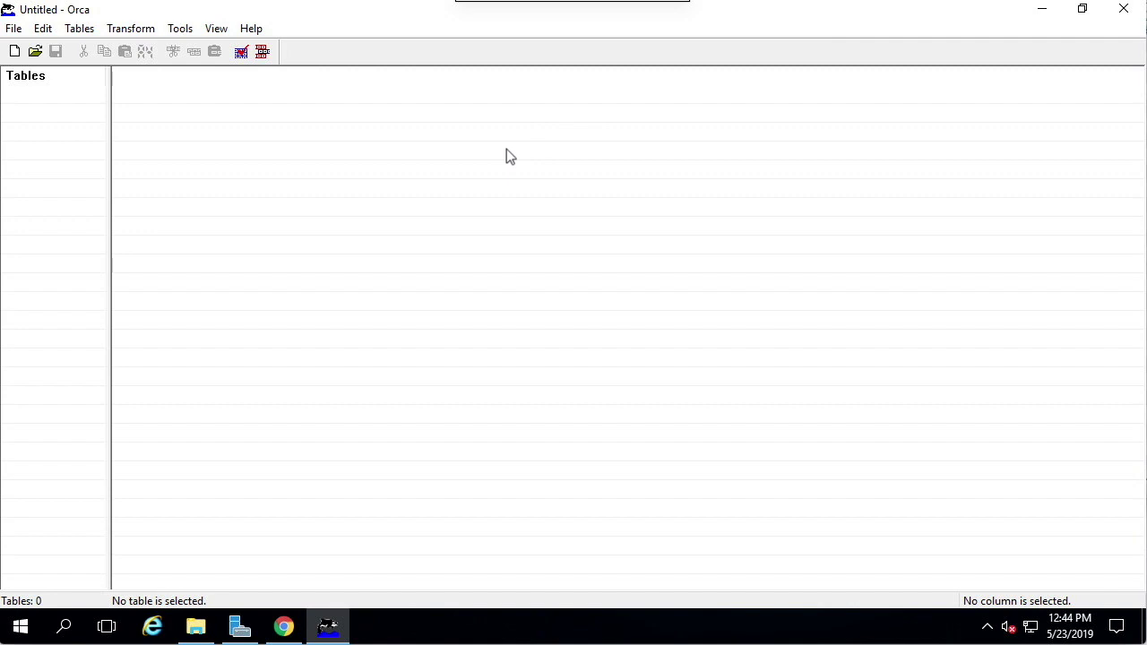
- Open DNSFilter_Agent_Setup.msi in Orca and select the SetCMD_NKEY row in the CustomAction table
click(35, 51)
double_click(465, 207)
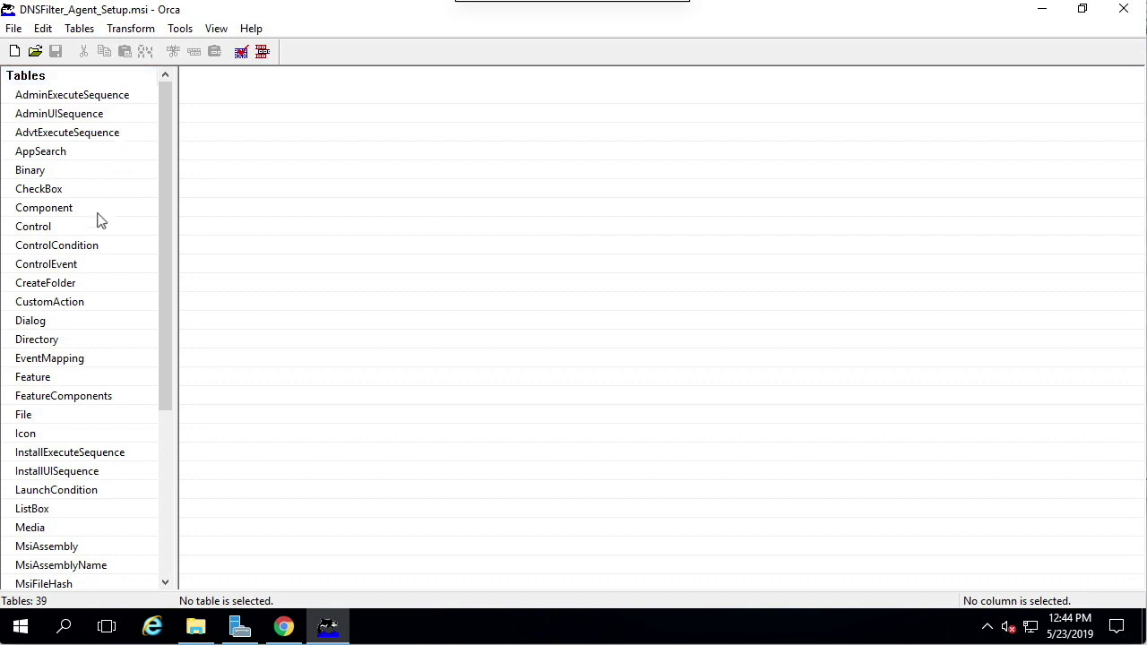
click(83, 306)
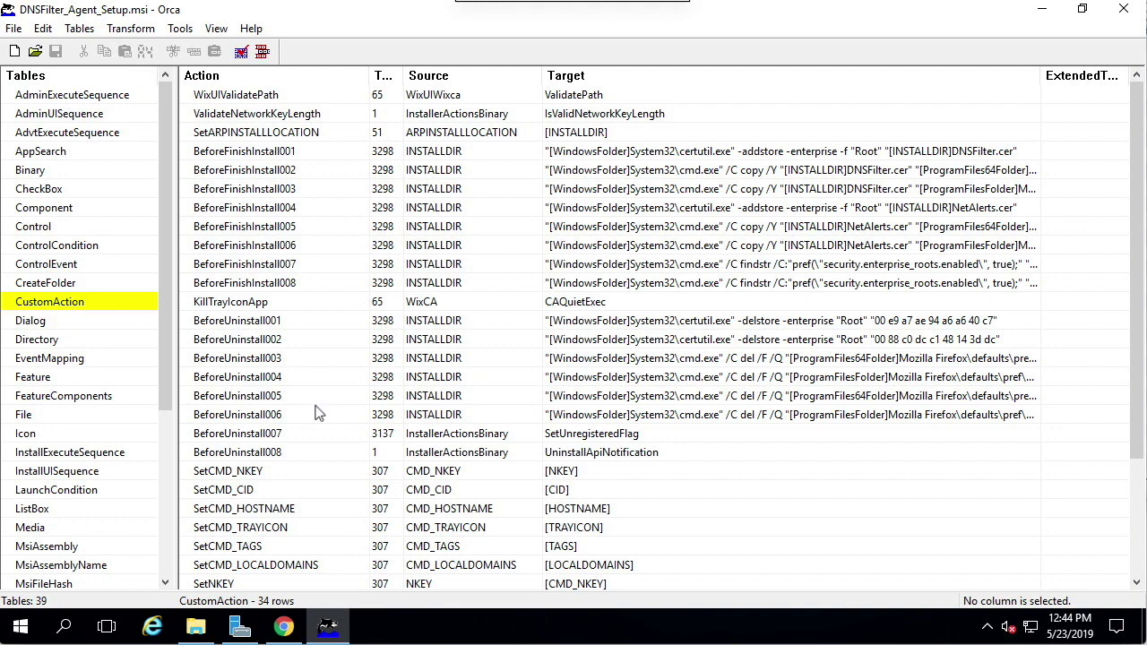
scroll(316, 412, down, 3)
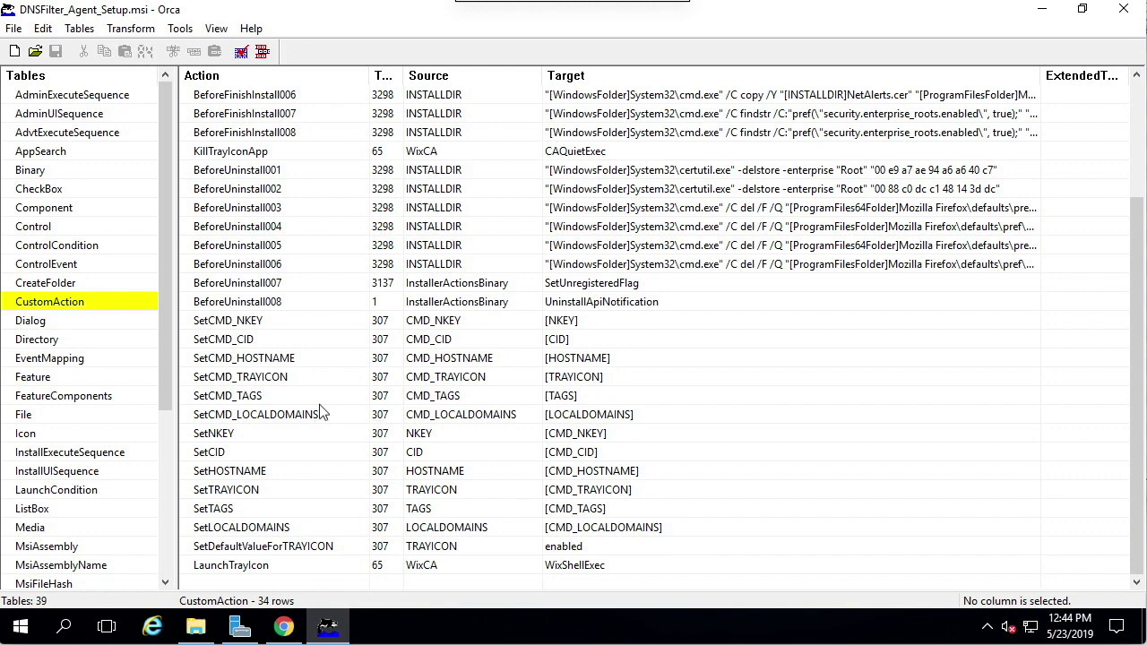
click(323, 320)
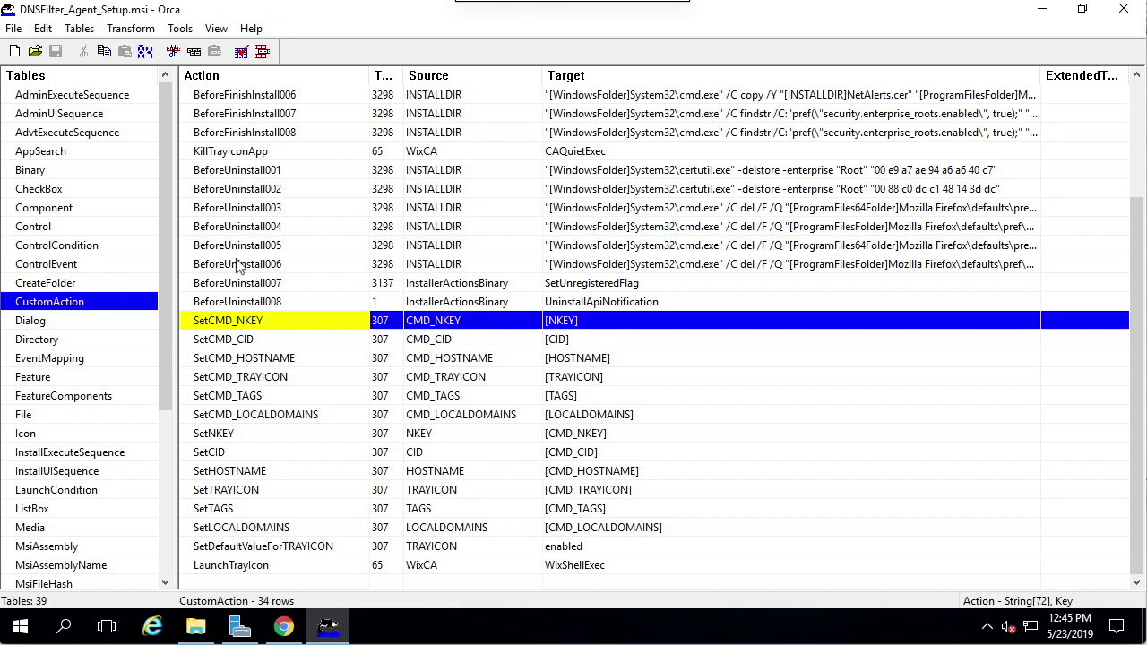
- Start a new transform for the opened installer package
click(141, 30)
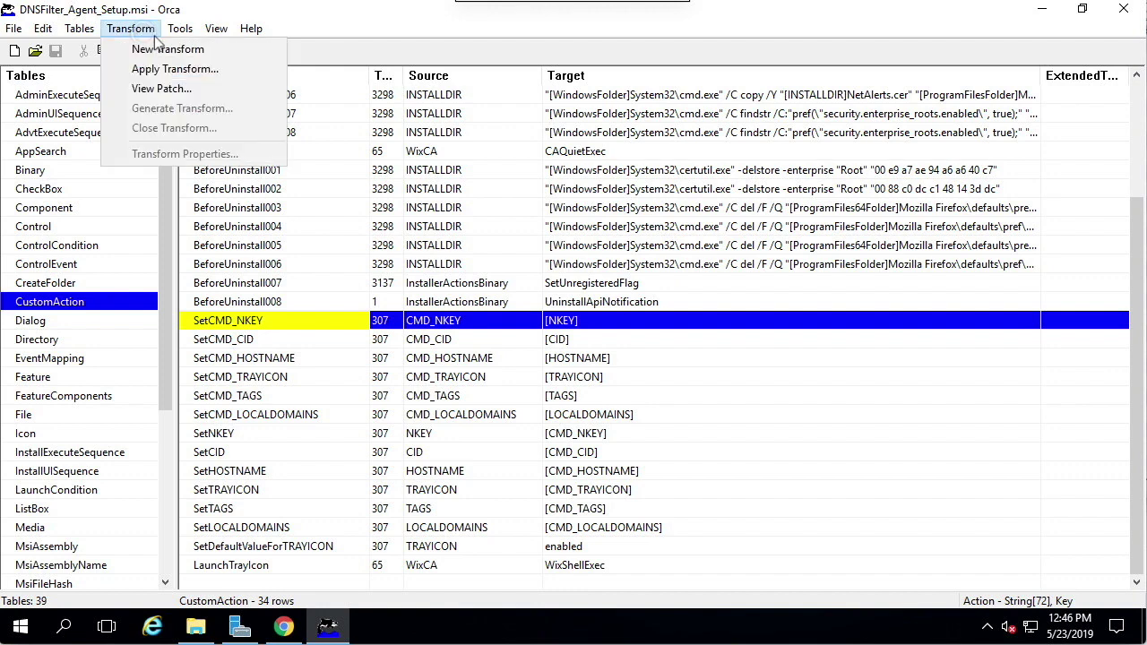
click(161, 50)
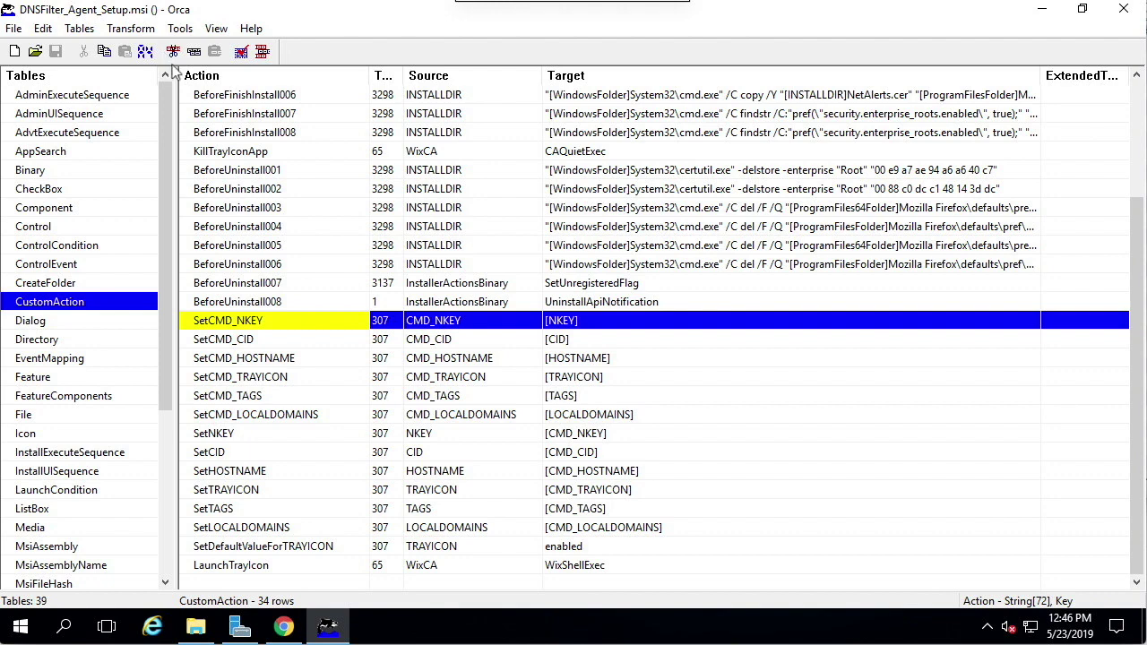
- Switch to the DNSFilter dashboard in Chrome, choose the Black Coffee HQ site and copy its site secret key
click(284, 630)
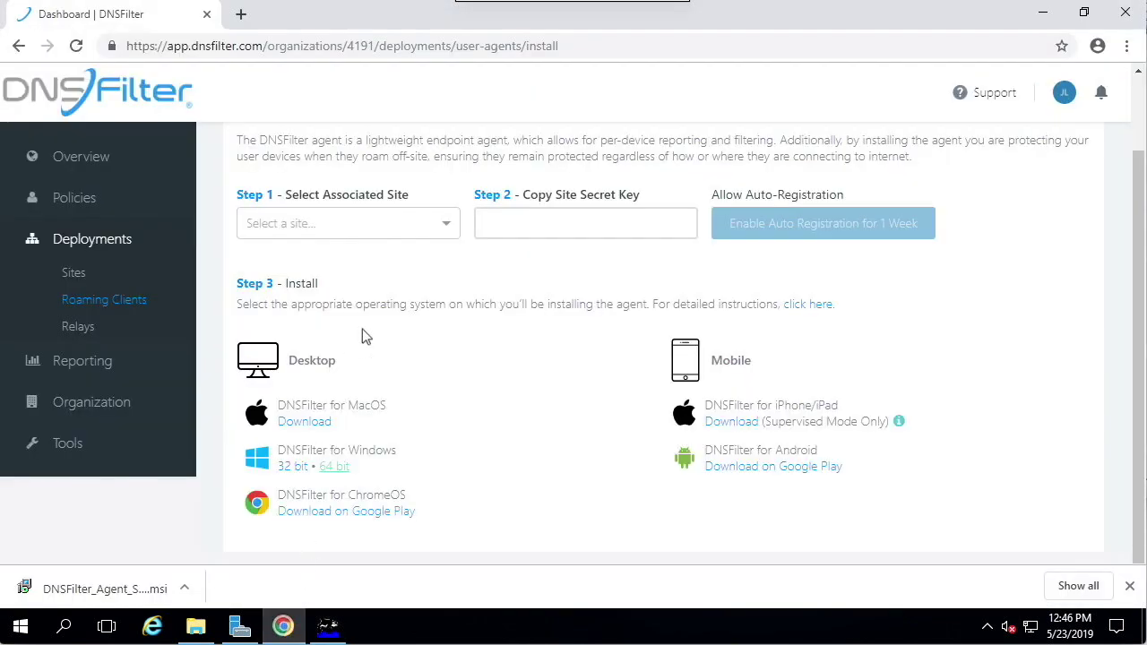
click(436, 227)
click(430, 258)
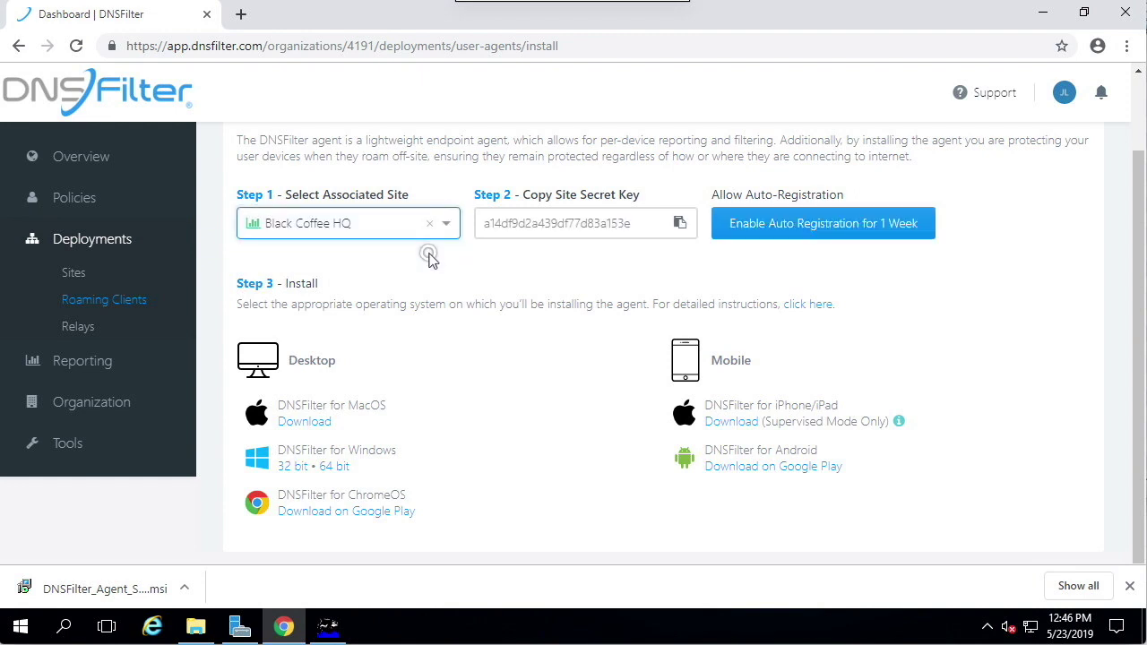
click(680, 224)
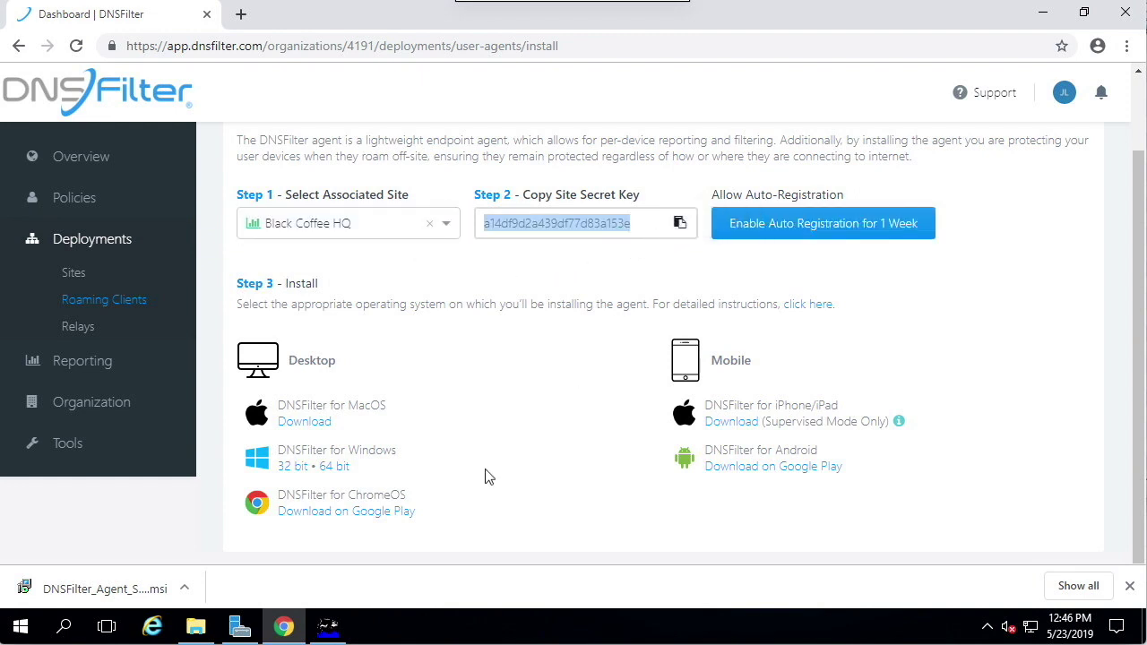
- Switch back to Orca and replace the Target value of the SetCMD_NKEY row with the copied site secret key
click(328, 631)
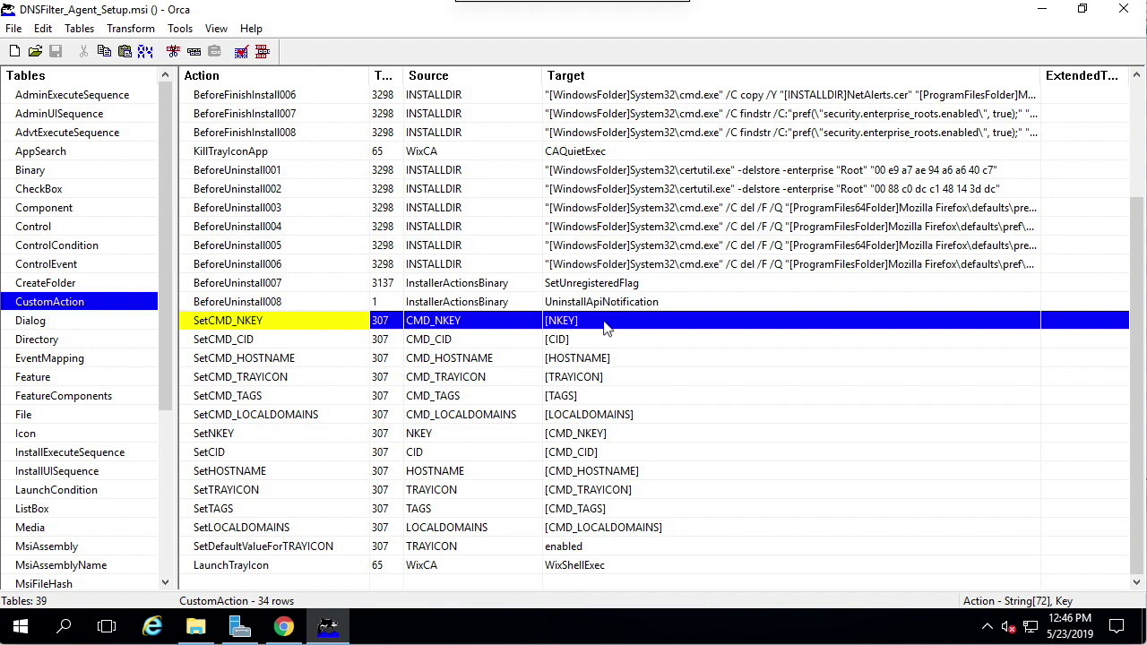
click(605, 325)
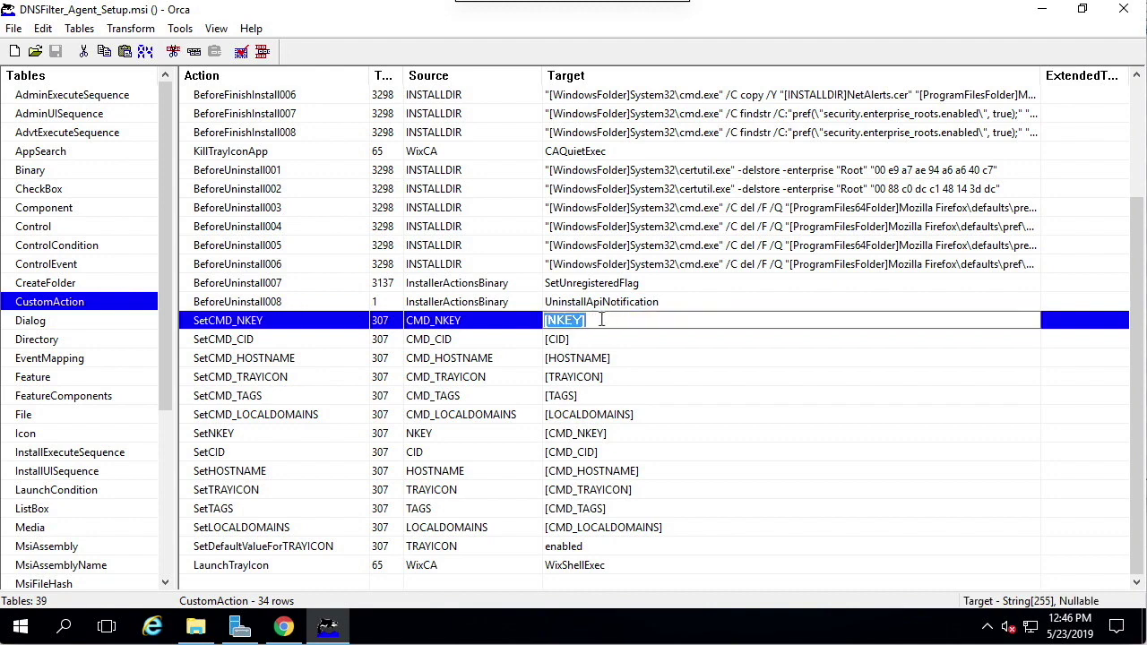
right_click(598, 320)
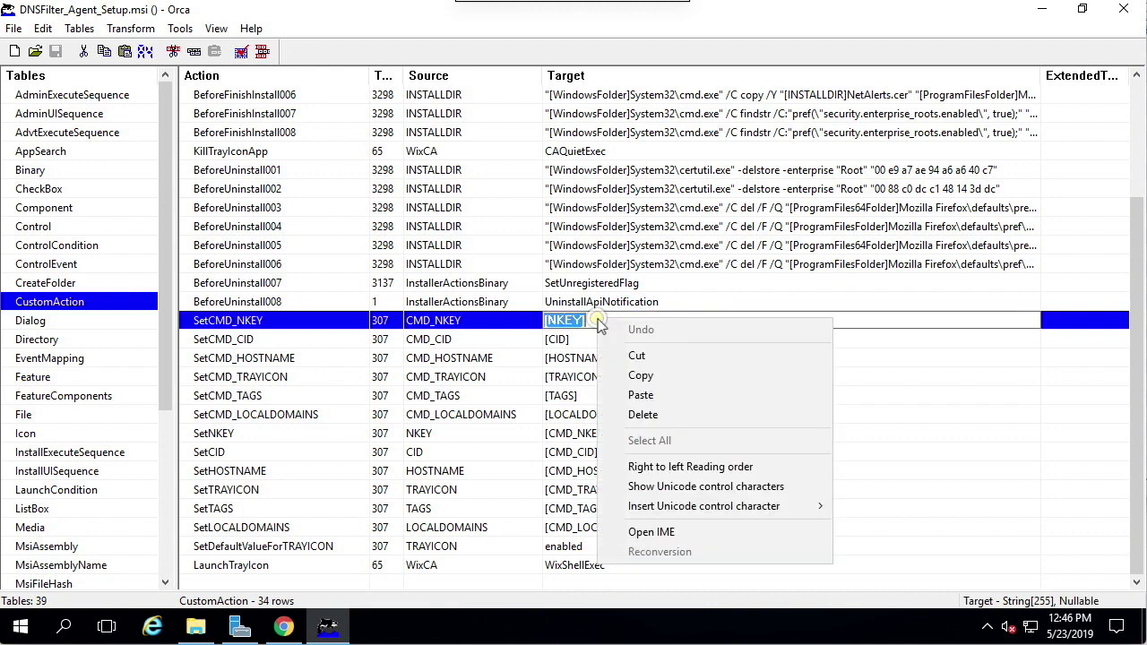
click(651, 398)
click(652, 396)
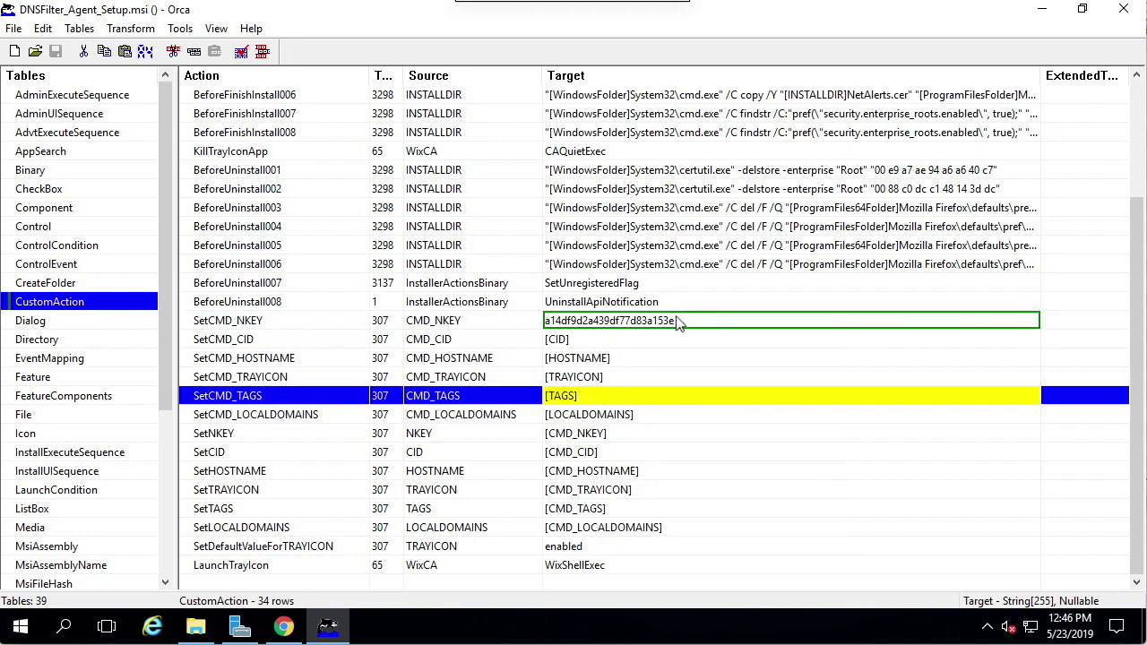
click(658, 375)
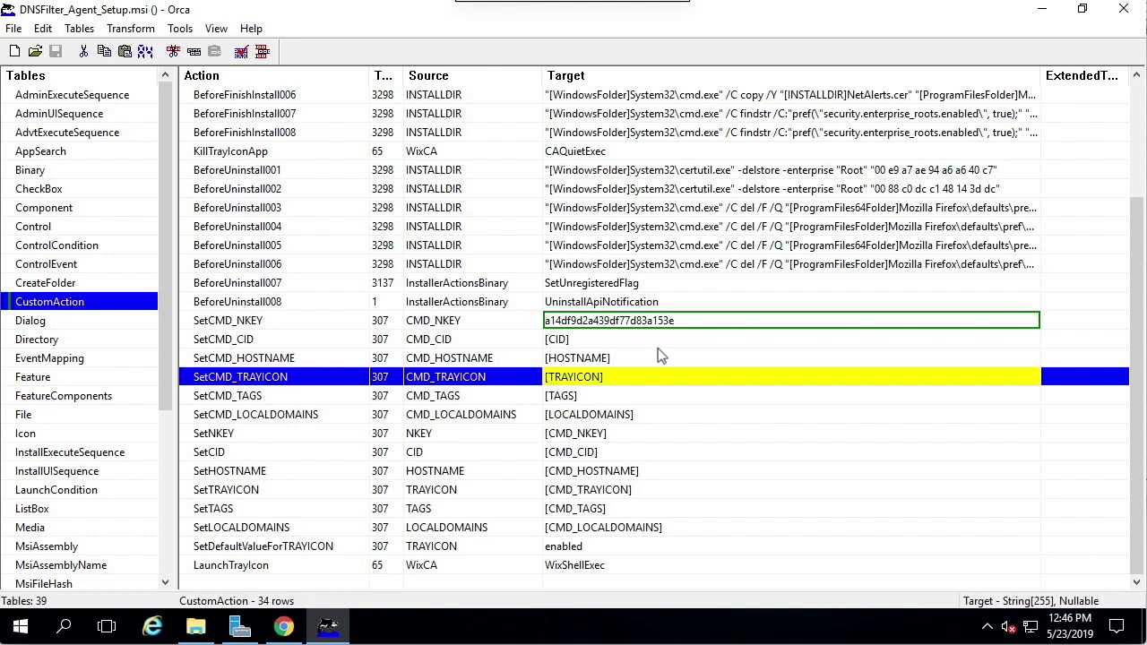
click(658, 346)
click(658, 358)
click(655, 397)
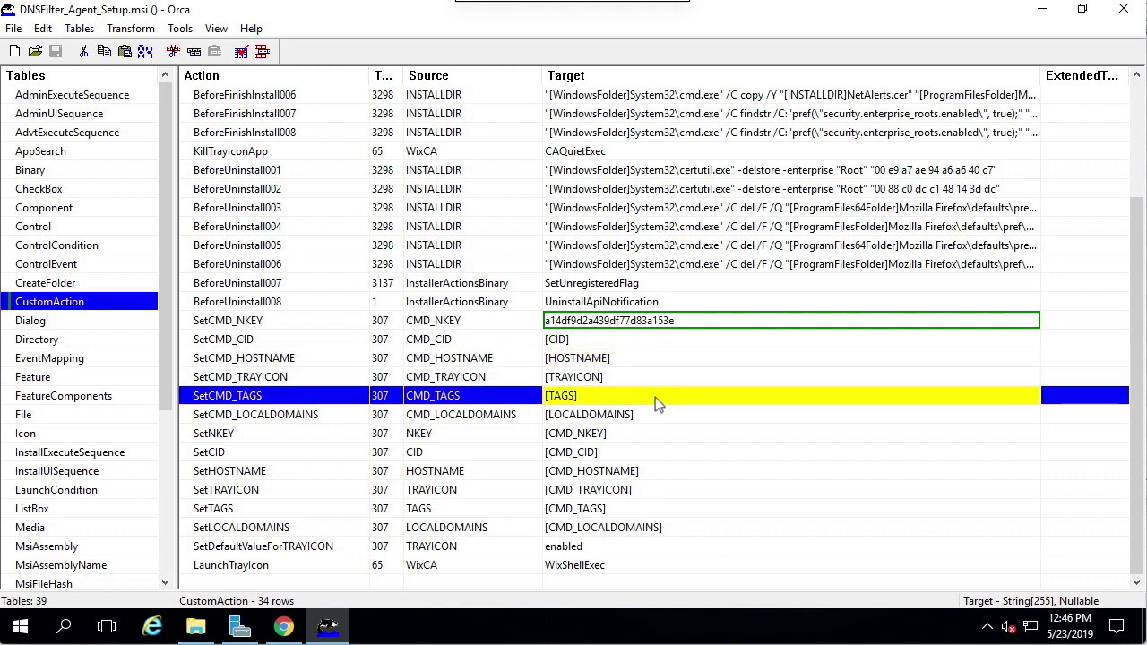
- Generate the transform as dnsf_client_hq in the Downloads folder and close Orca
click(137, 31)
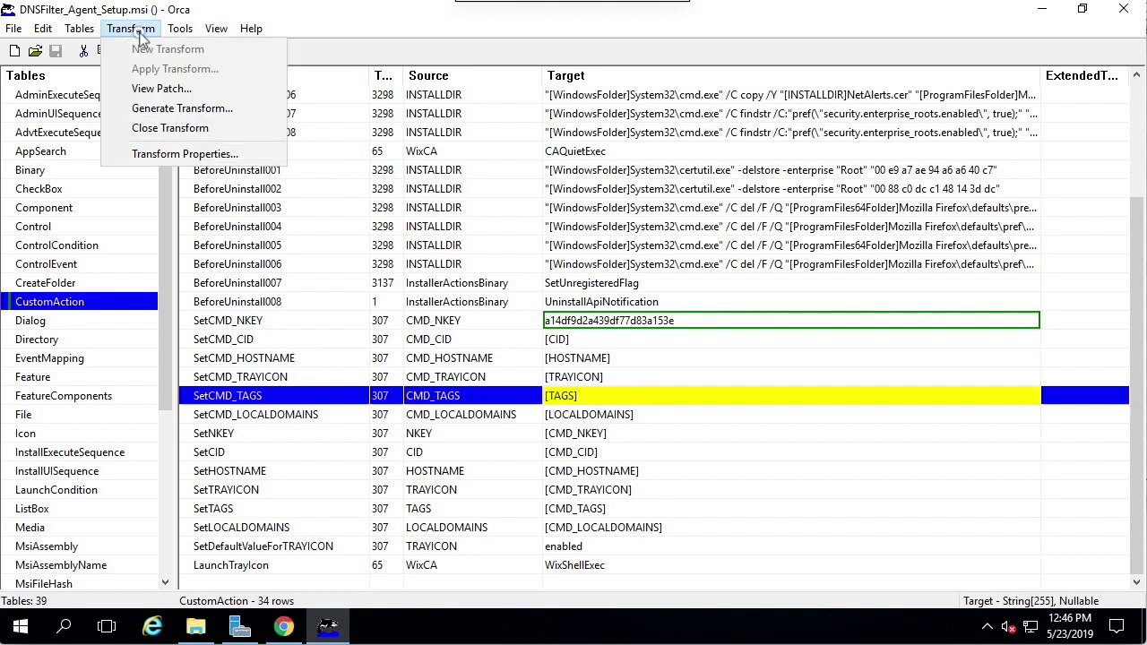
click(199, 109)
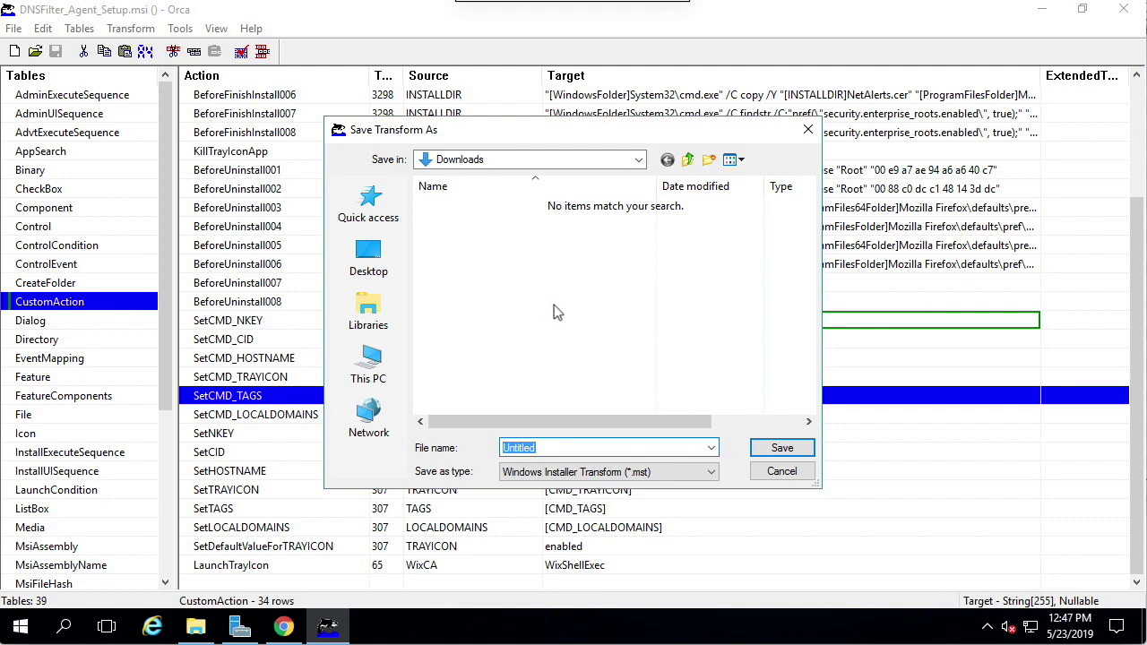
text(dnsf_client_hq)
key(Return)
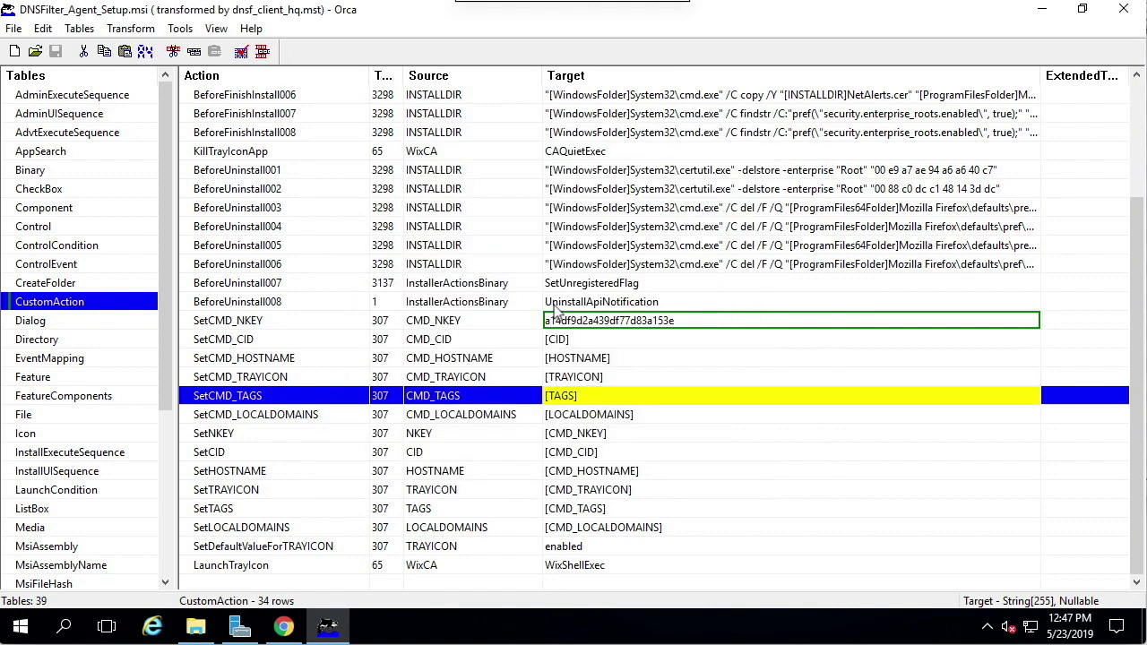
click(1121, 13)
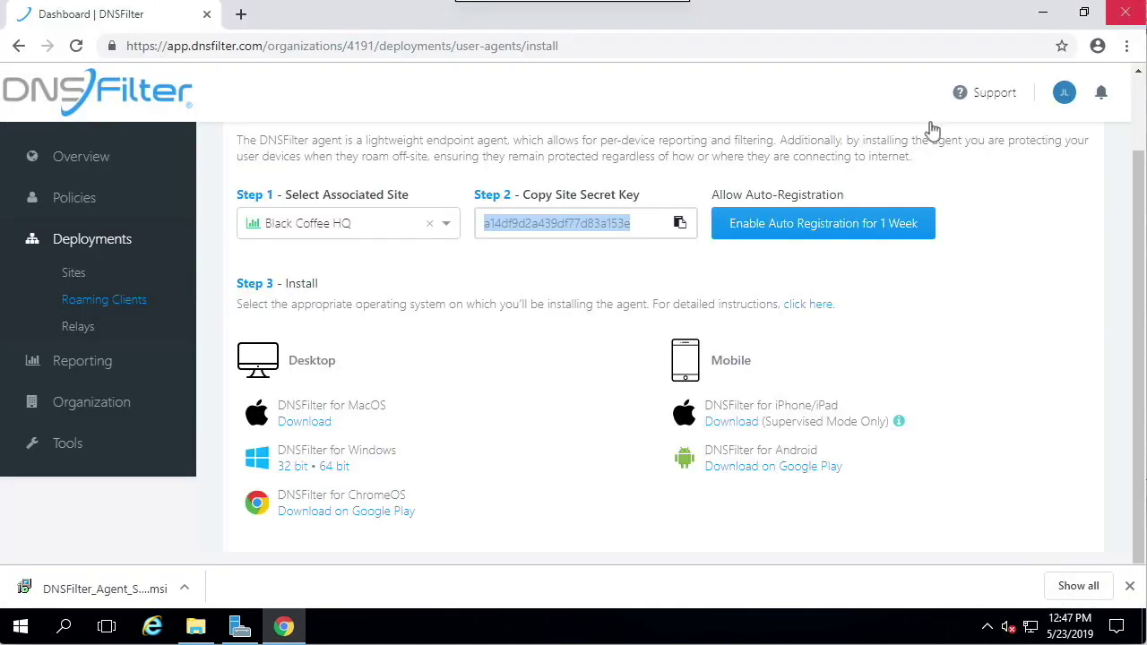
- Switch to Server Manager and start a new file share with the SMB Share - Quick profile, keeping the default share location
click(243, 627)
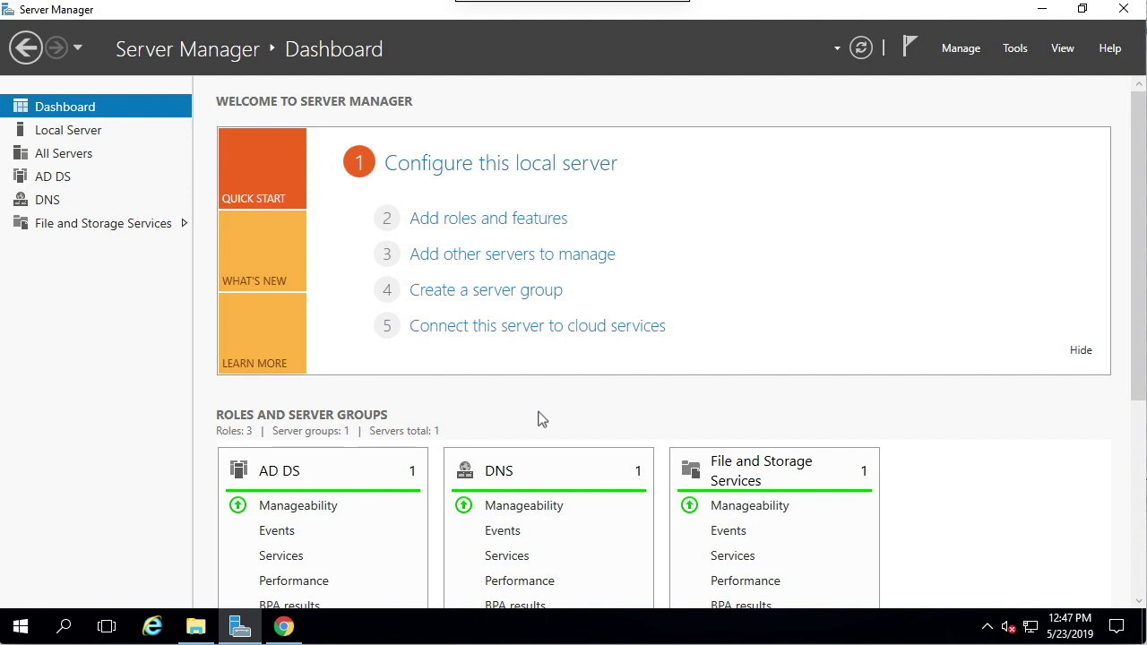
click(138, 224)
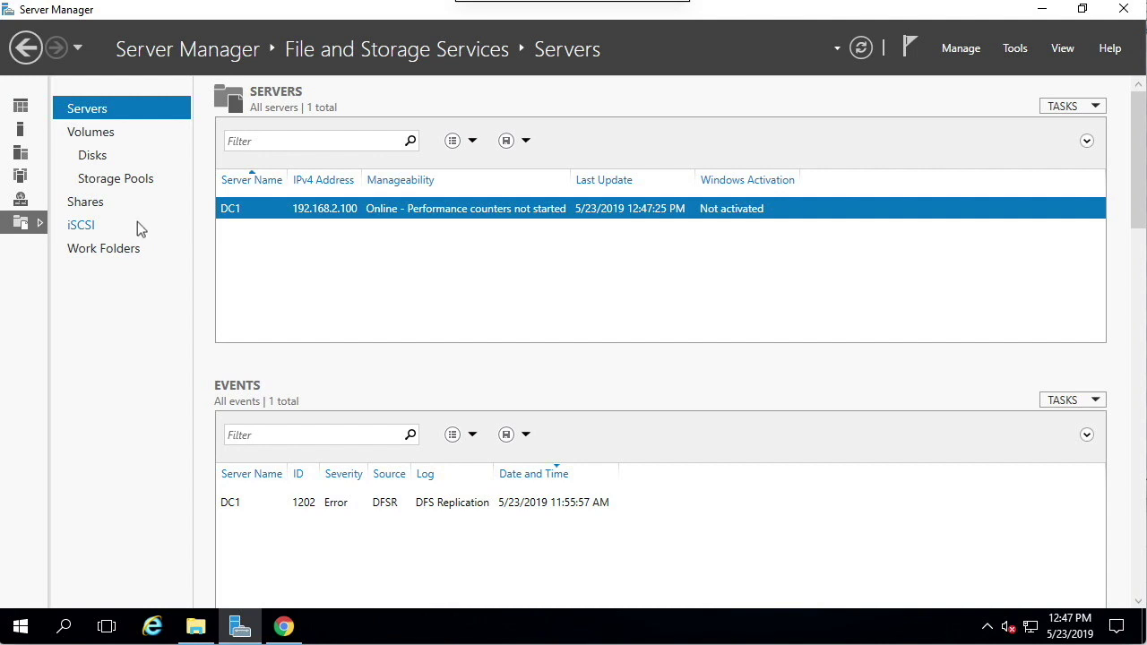
click(96, 203)
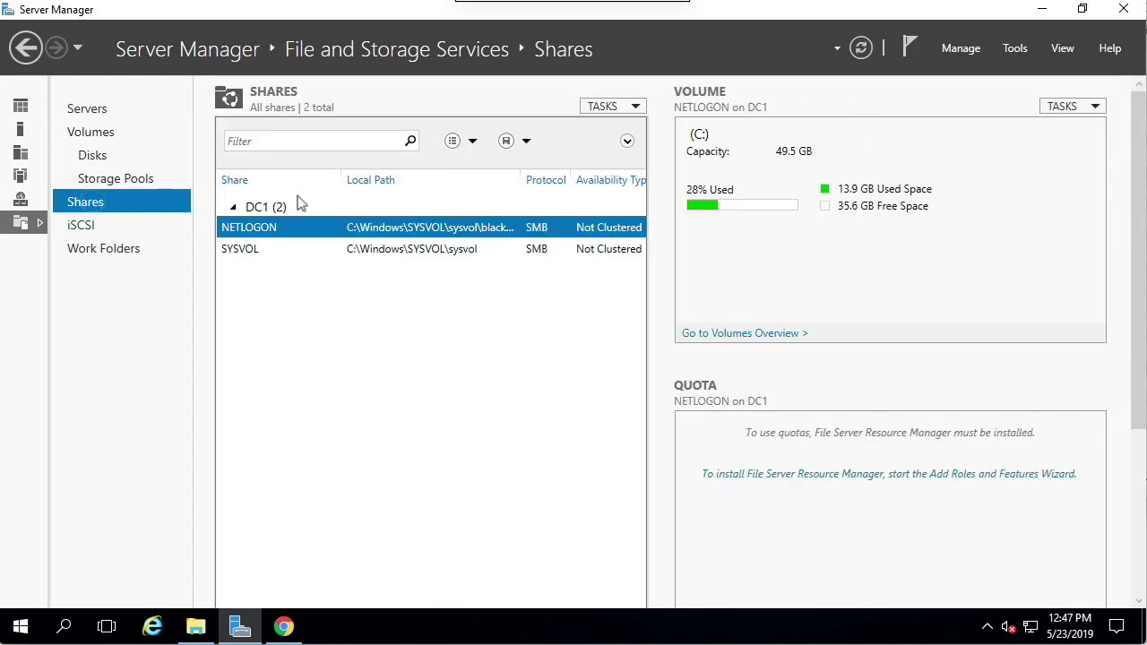
click(612, 106)
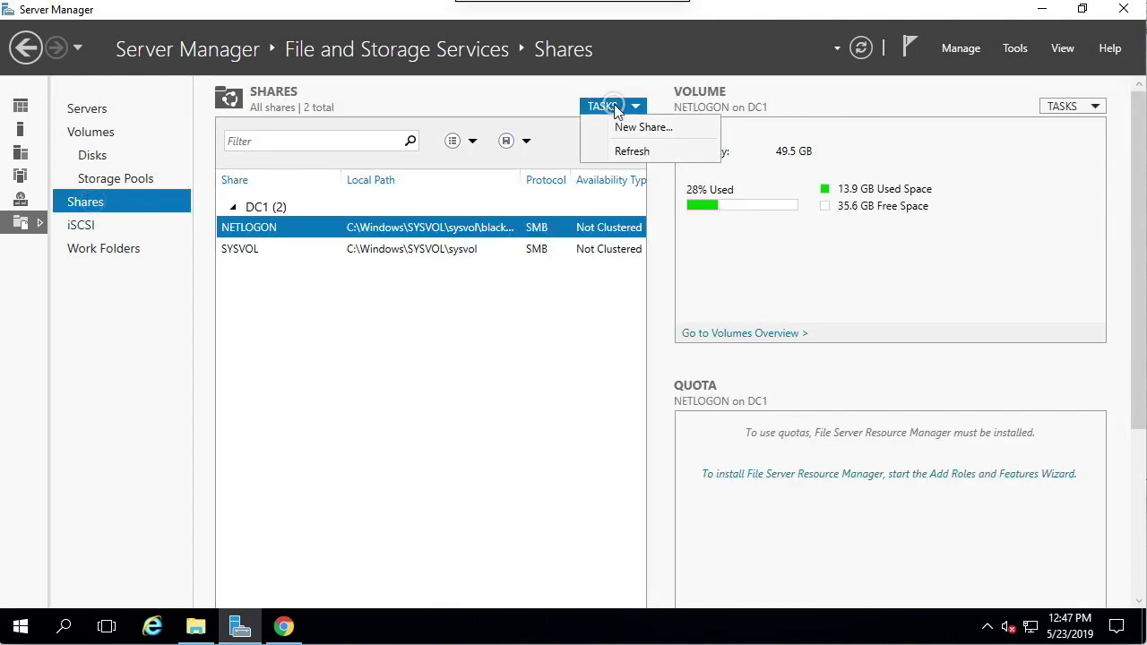
click(668, 128)
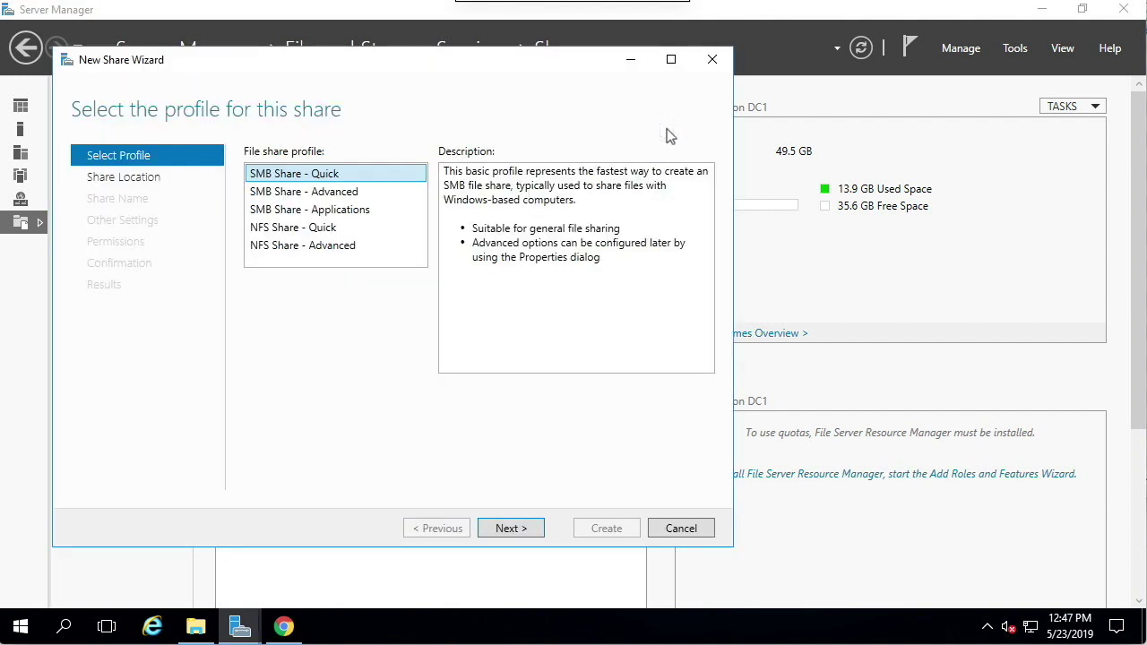
click(517, 530)
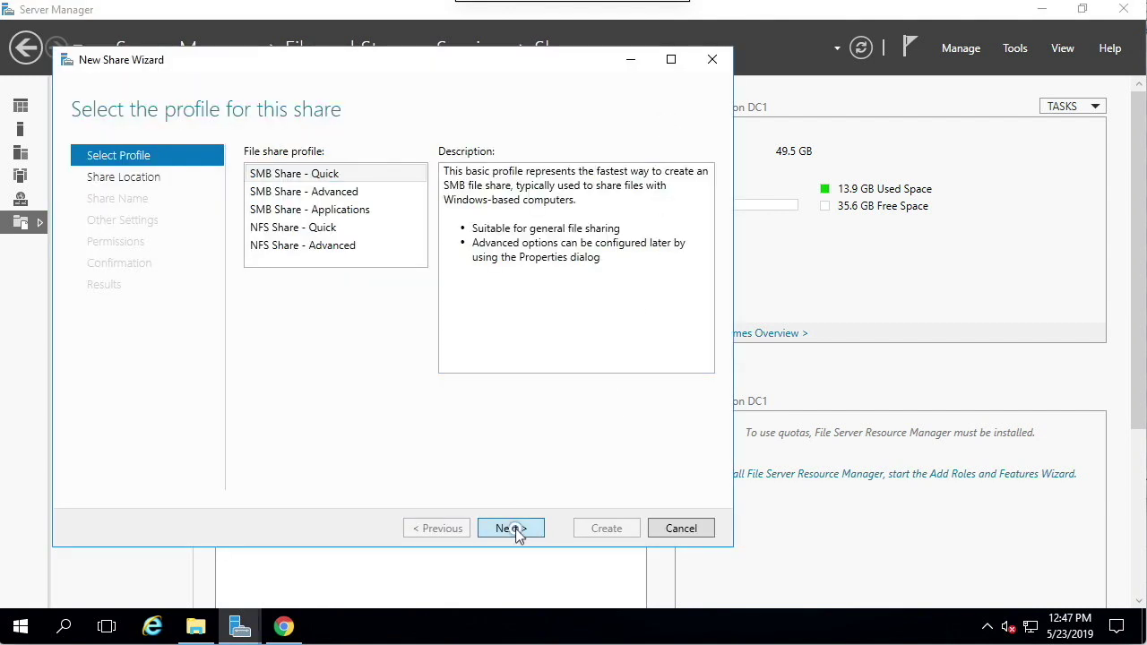
click(516, 529)
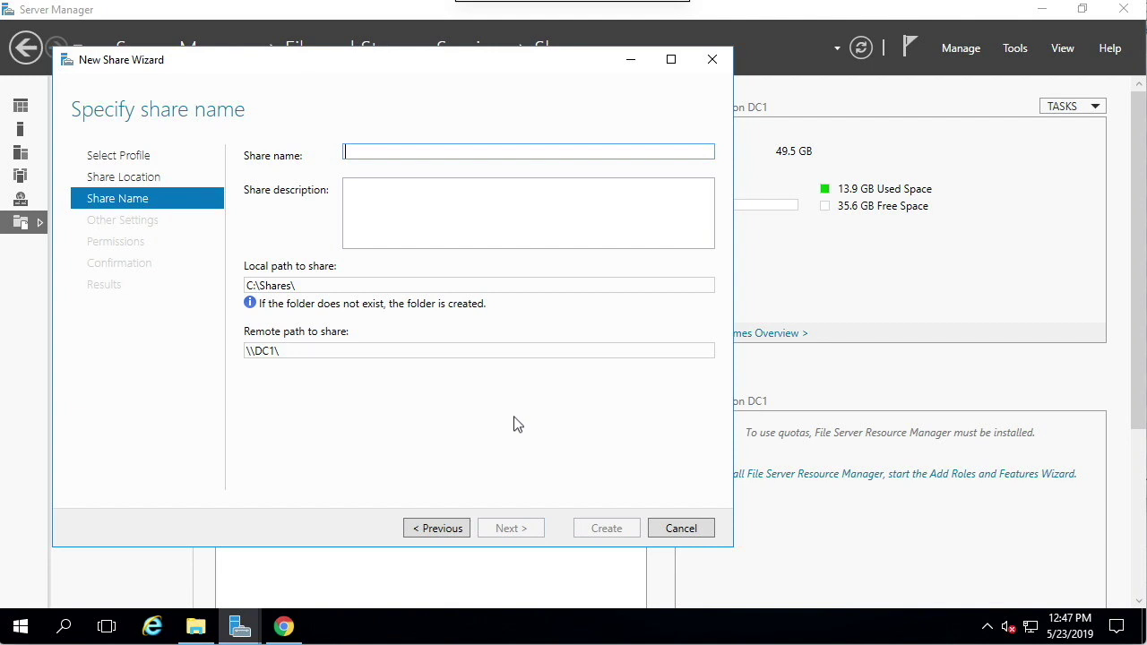
- Name the new share msideployment, keep the default settings and permissions, create it and close the wizard
text(msi)
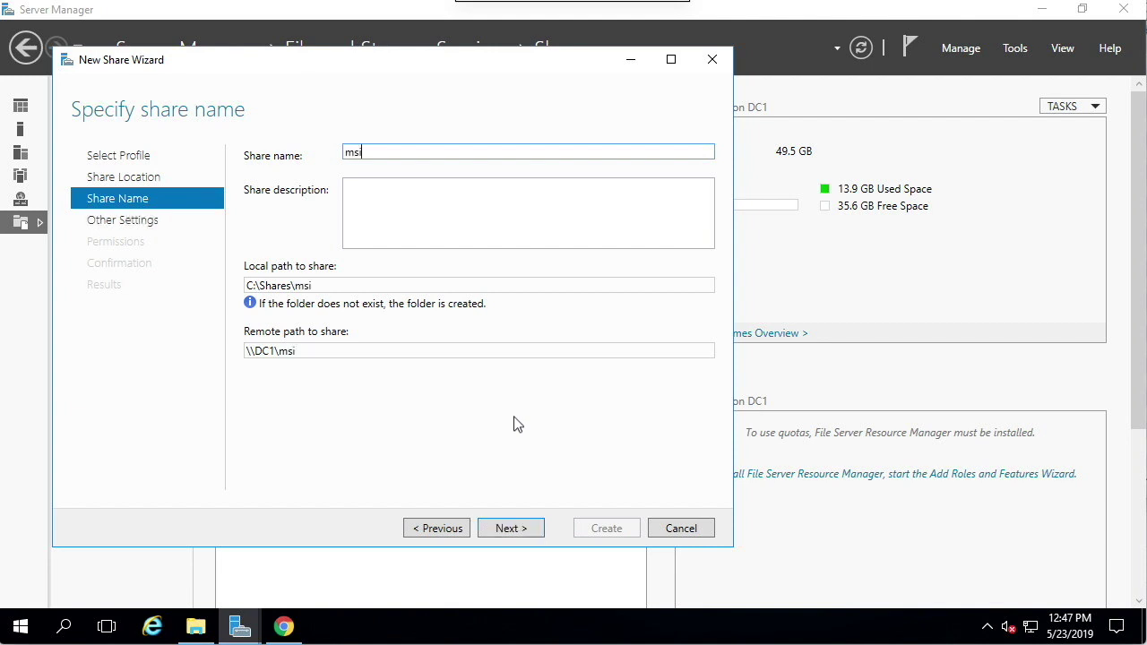
text(deployment)
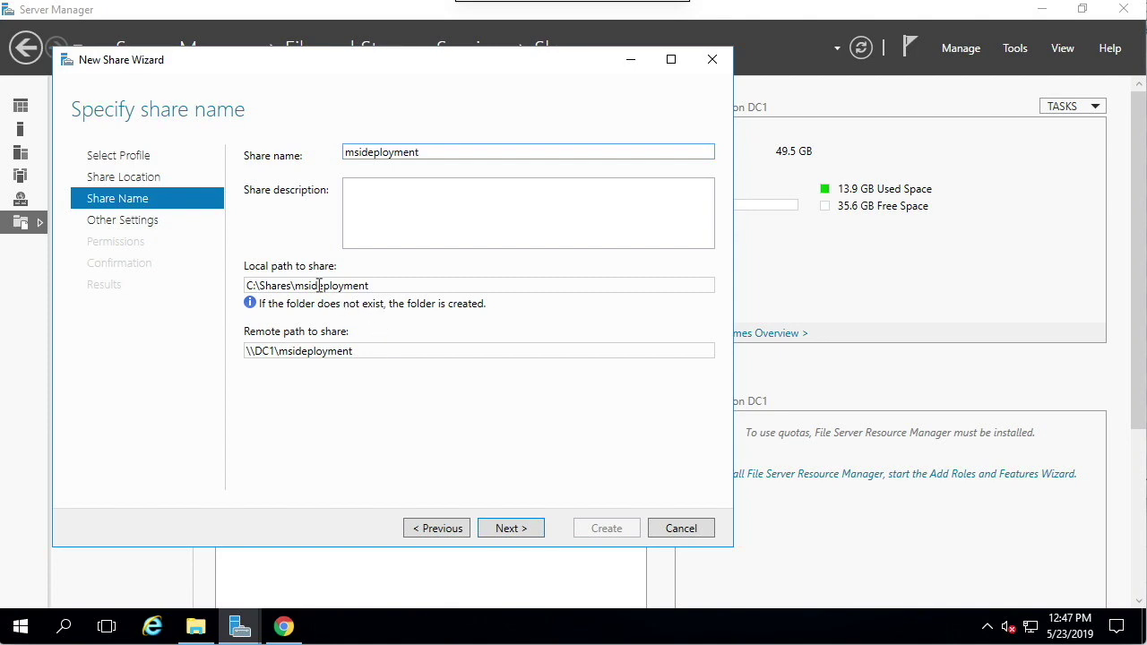
click(511, 528)
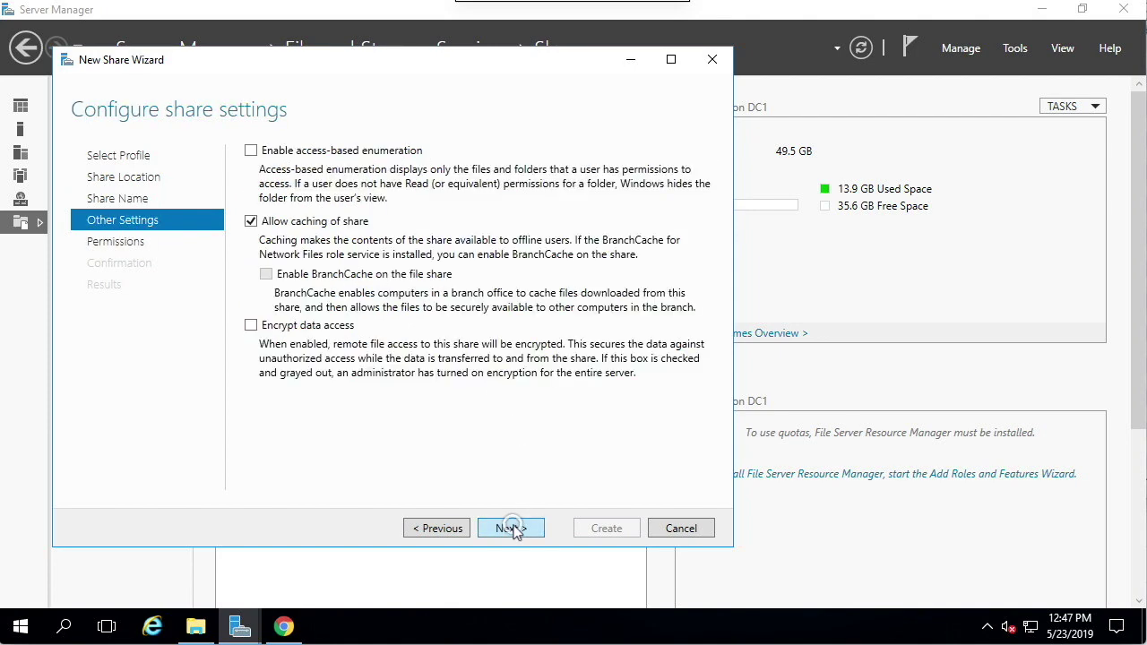
click(511, 528)
click(512, 528)
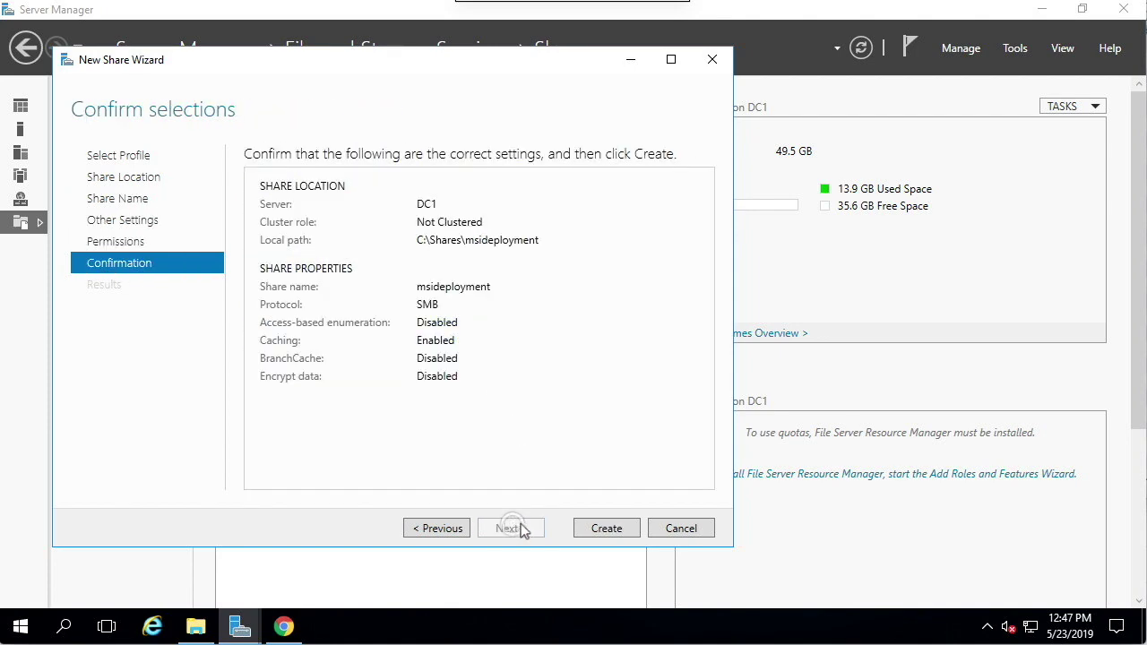
click(607, 528)
click(606, 528)
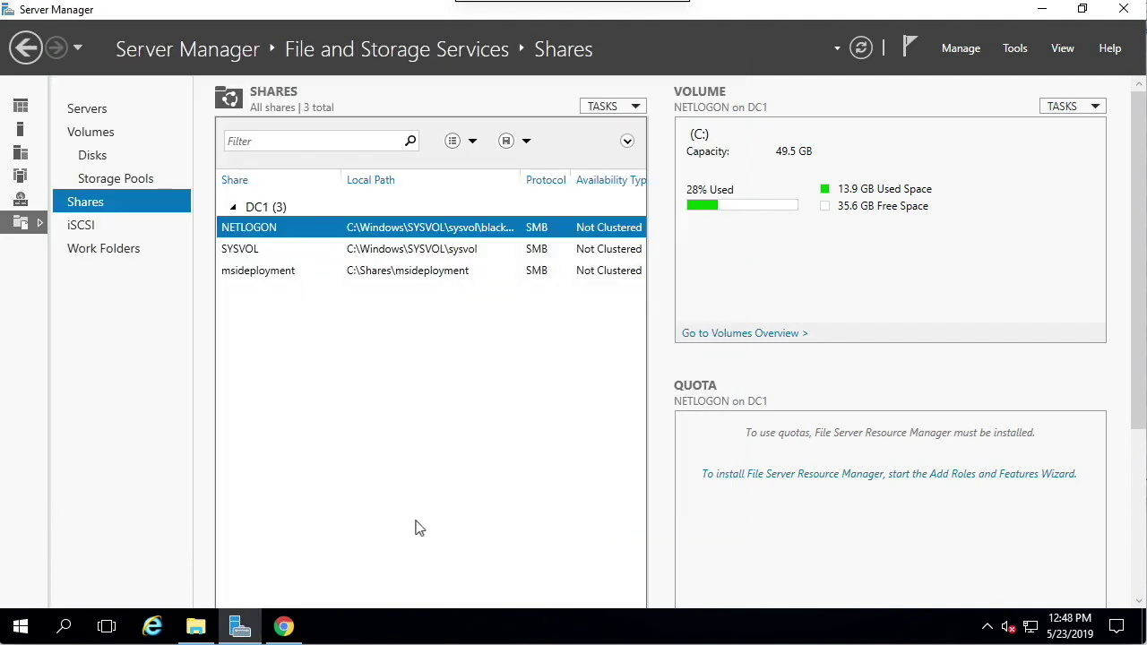
- Switch to File Explorer and copy dnsf_client_hq.mst and DNSFilter_Agent_Setup from the Downloads folder
click(197, 624)
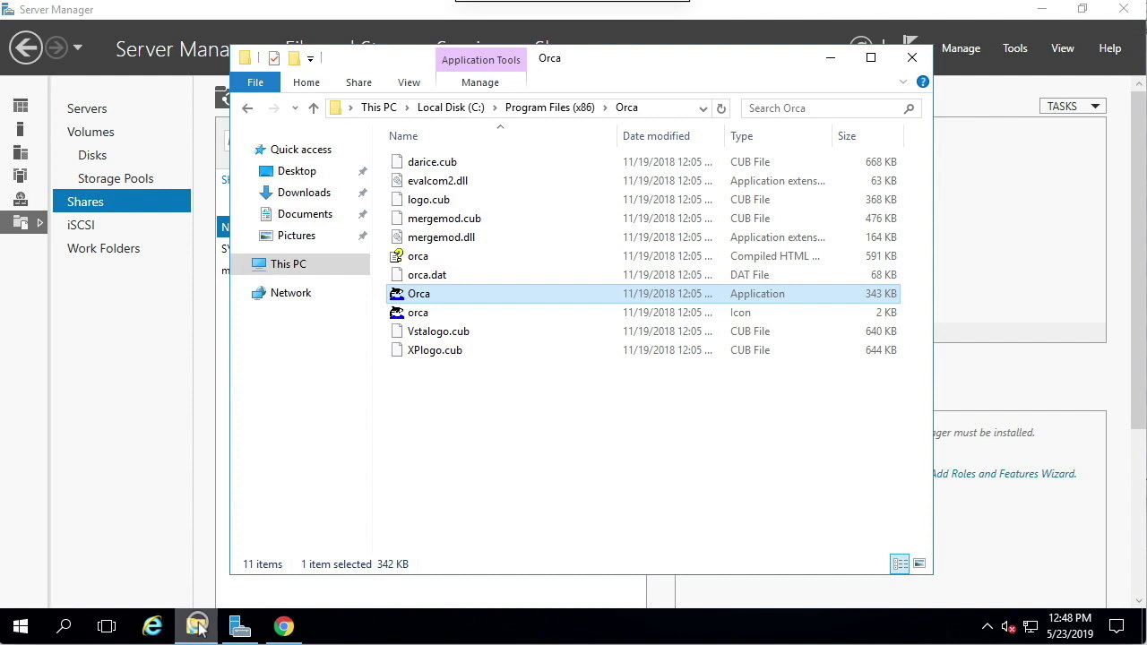
click(306, 192)
drag(491, 223, 485, 158)
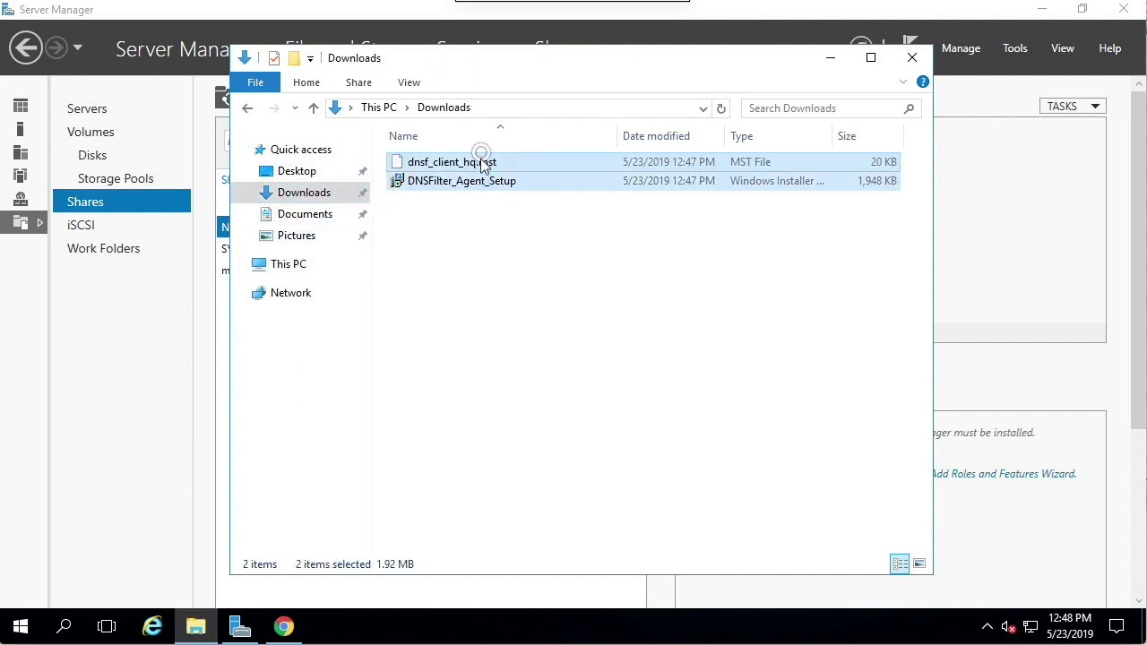
right_click(482, 162)
click(538, 249)
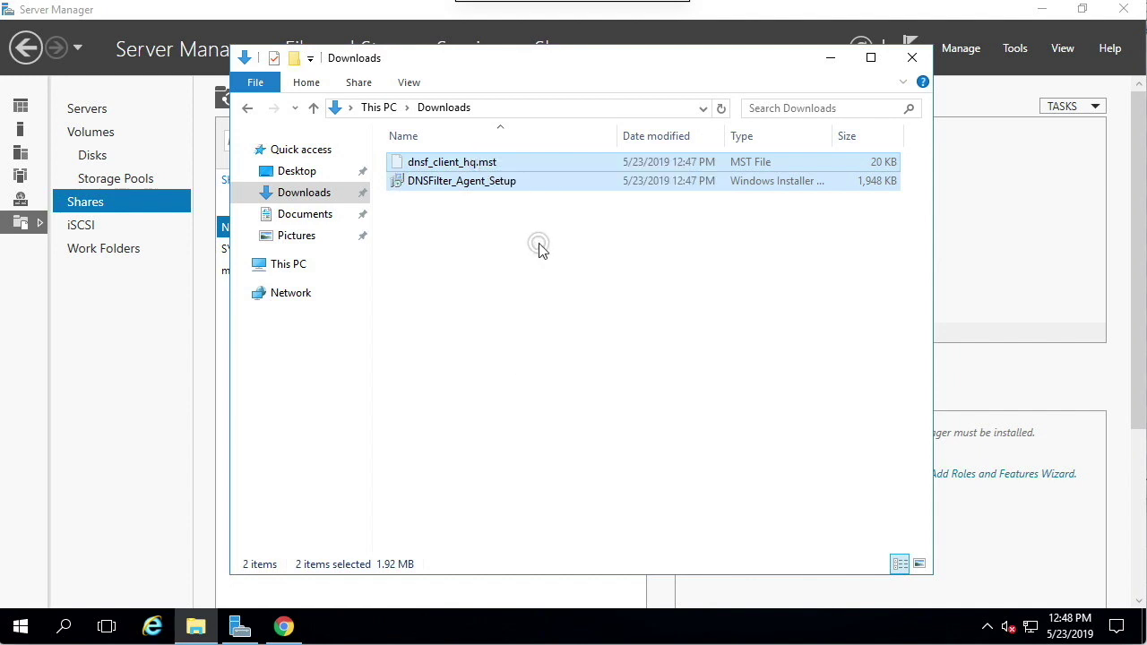
- Paste the copied transform and installer files into C:\Shares\msideployment
click(305, 264)
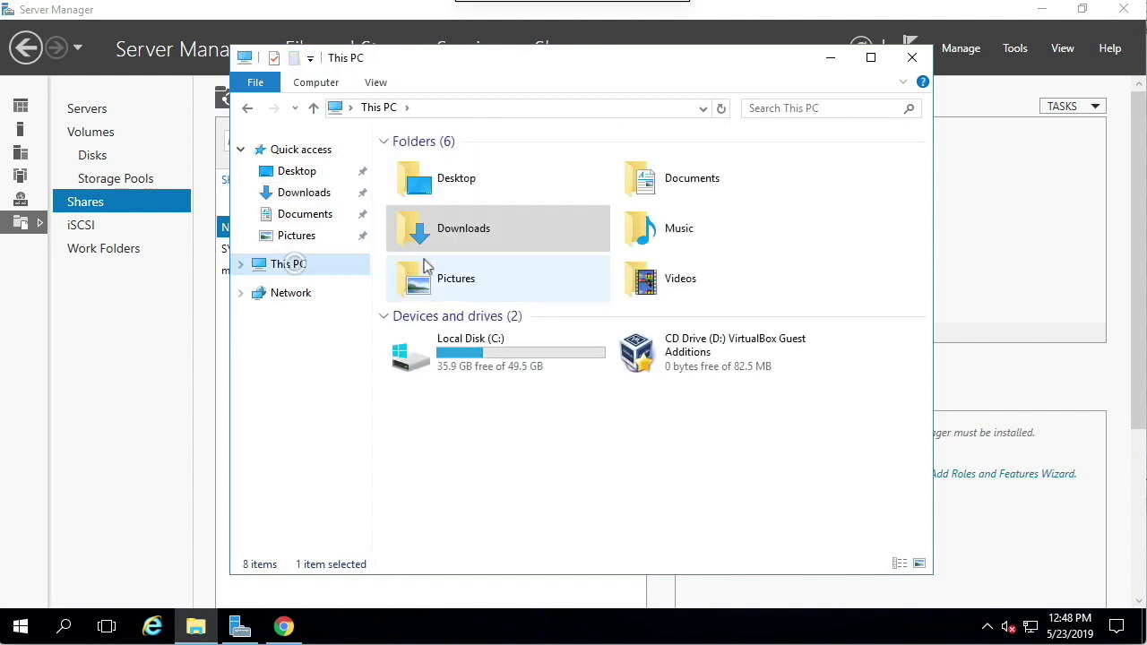
double_click(476, 346)
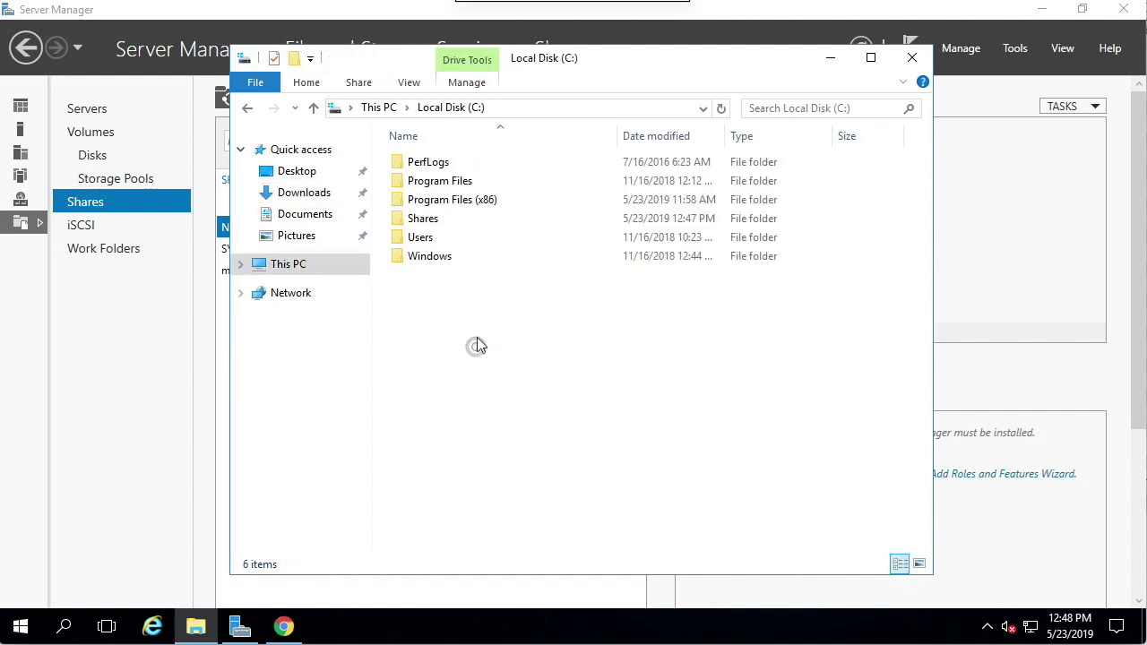
double_click(476, 220)
click(478, 163)
double_click(478, 162)
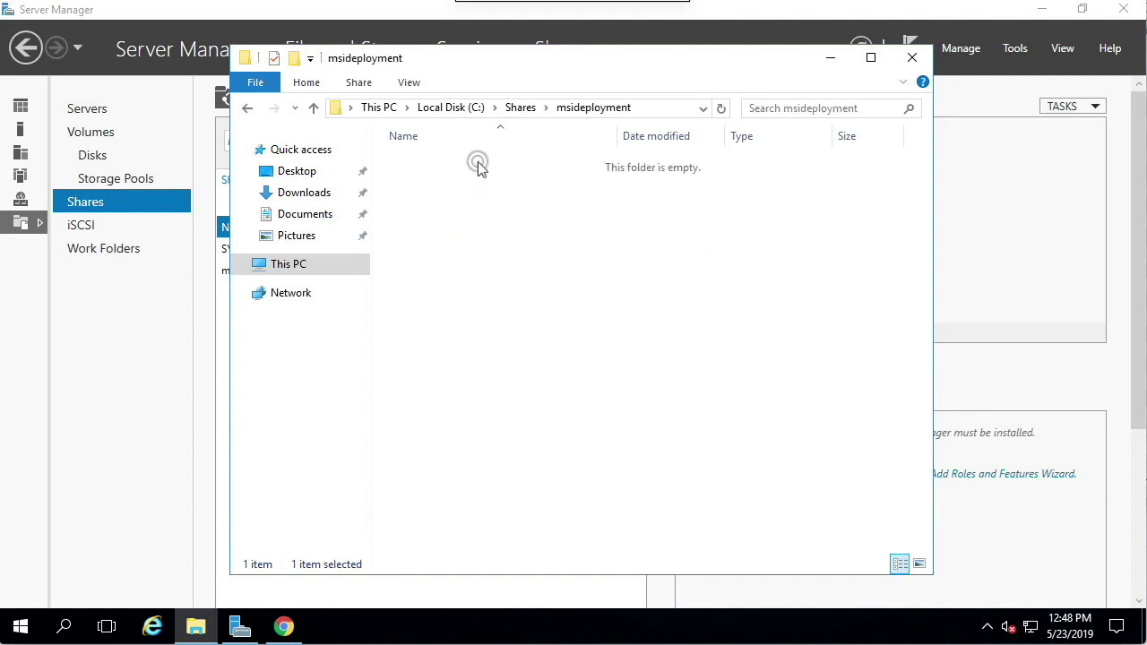
right_click(484, 217)
click(543, 344)
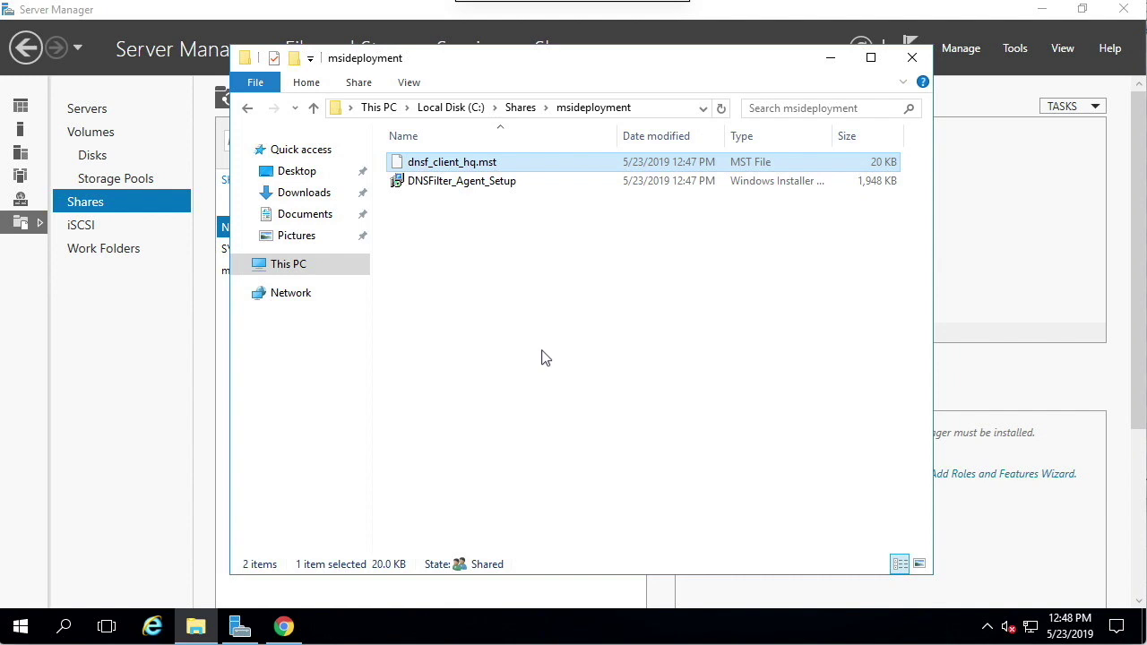
- Open Group Policy Management from Server Manager and create a GPO named dnsf_client_hq linked to the Computers unit under Sales
click(150, 441)
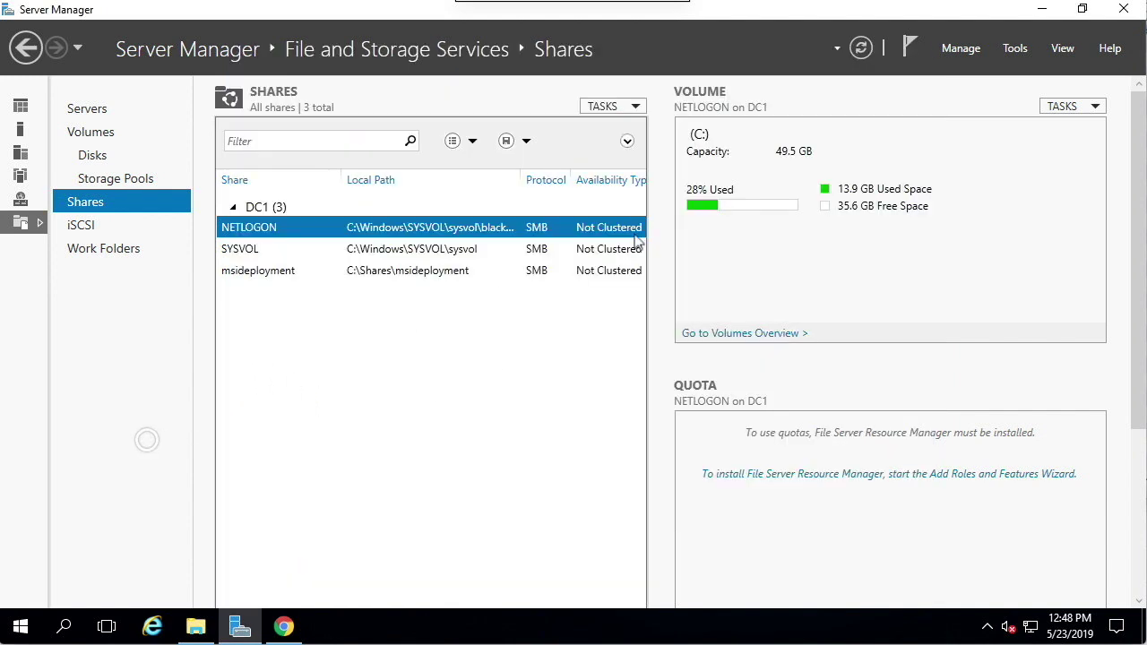
click(1015, 48)
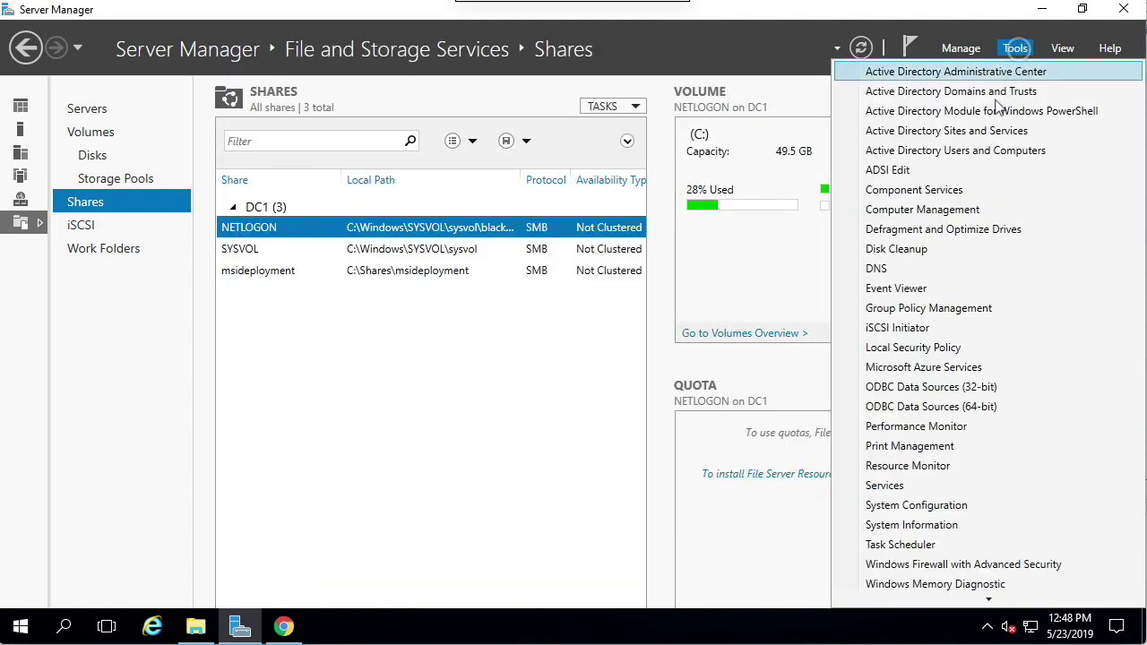
click(929, 307)
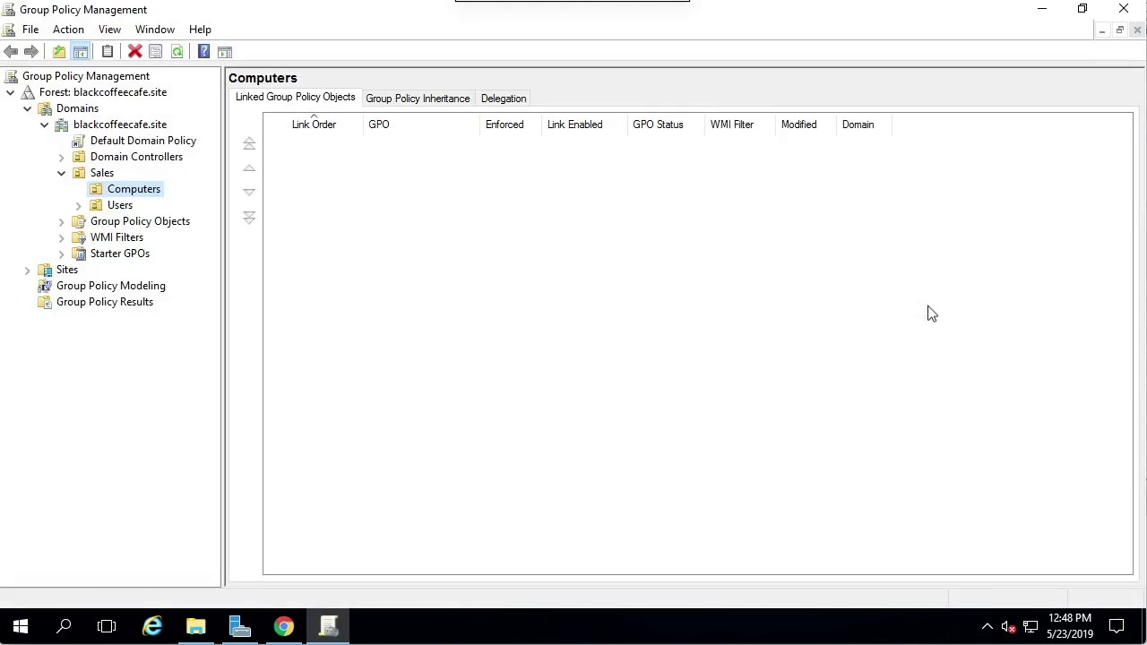
click(148, 190)
right_click(141, 190)
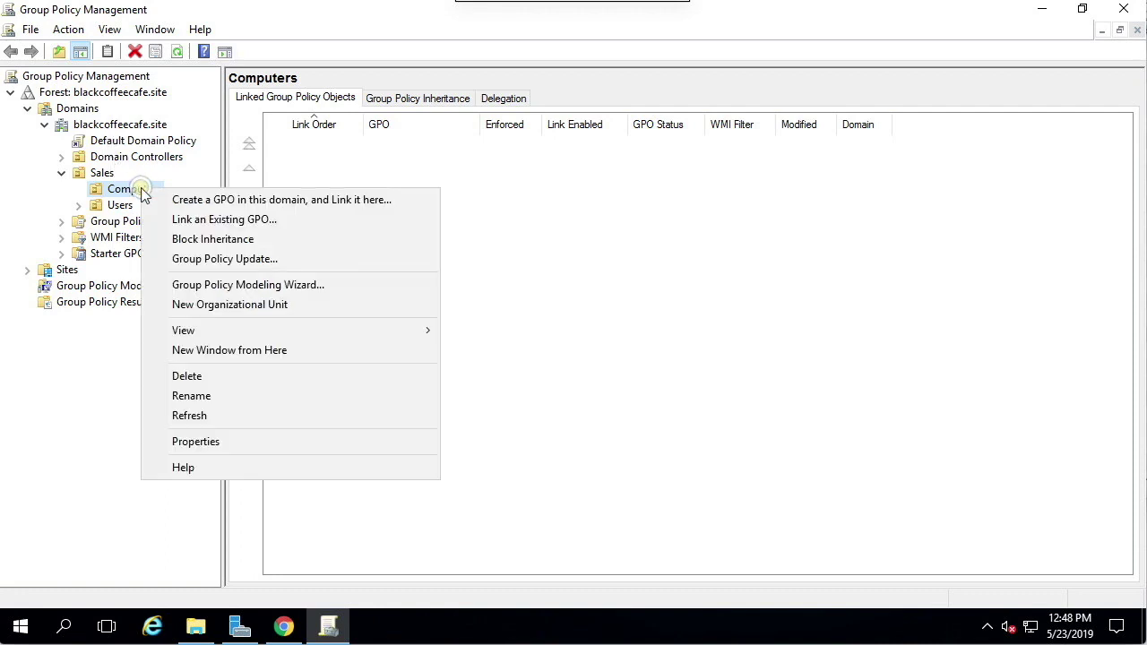
click(342, 200)
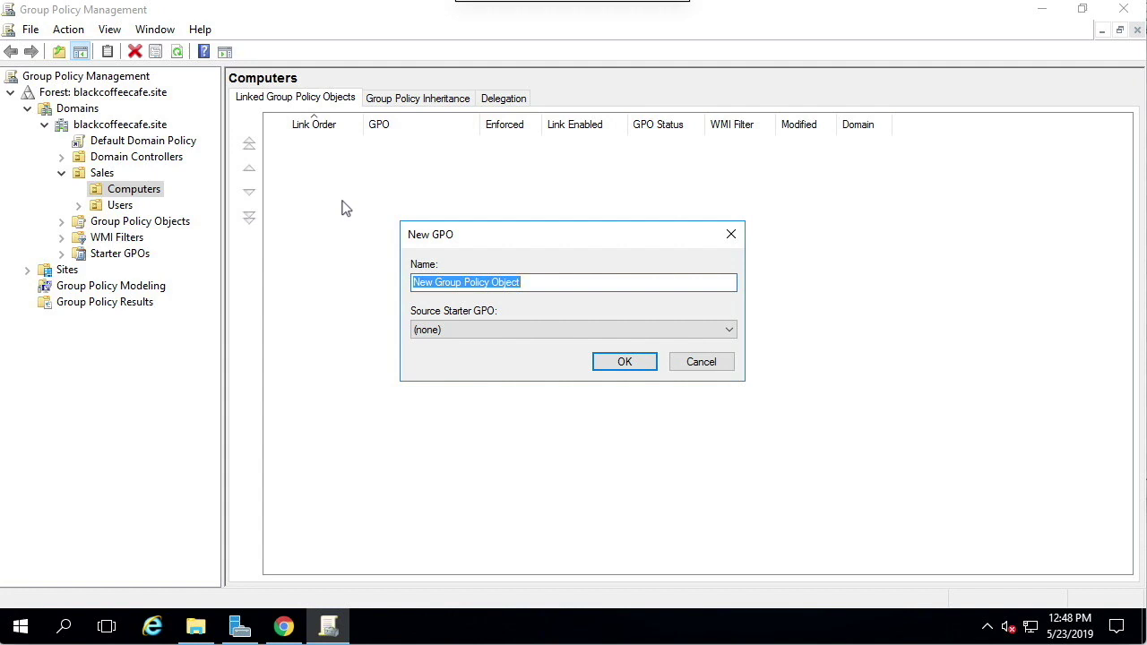
text(dnsf_client_hq)
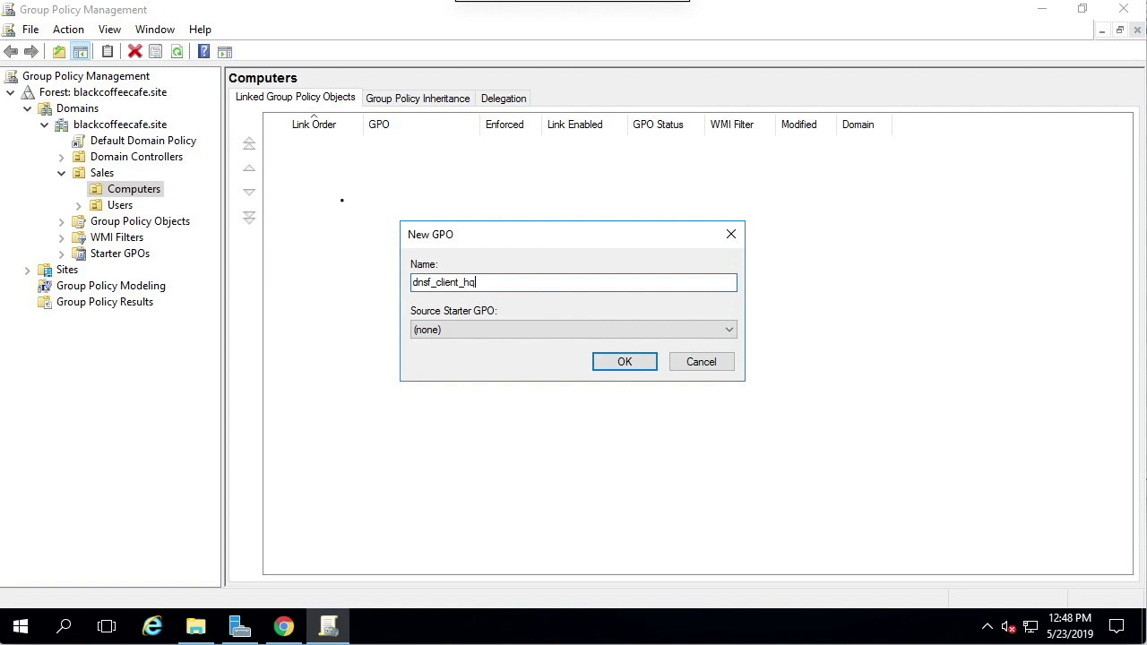
key(Return)
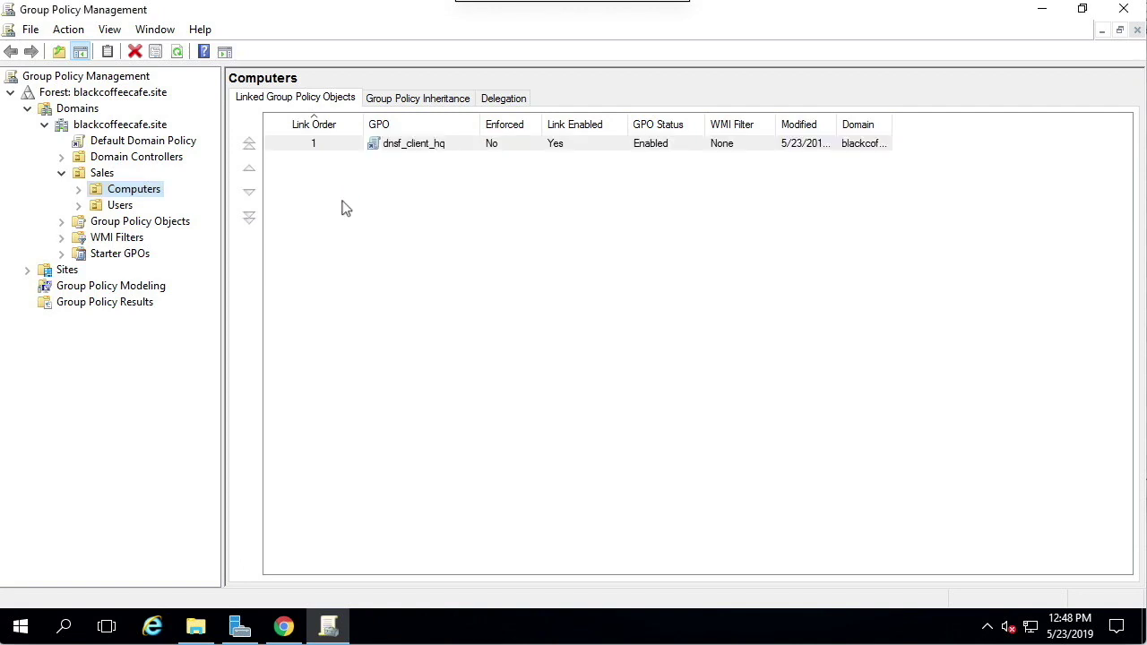
- Open the dnsf_client_hq GPO for editing and go to Software installation under Computer Configuration's Policies, Software Settings
right_click(421, 147)
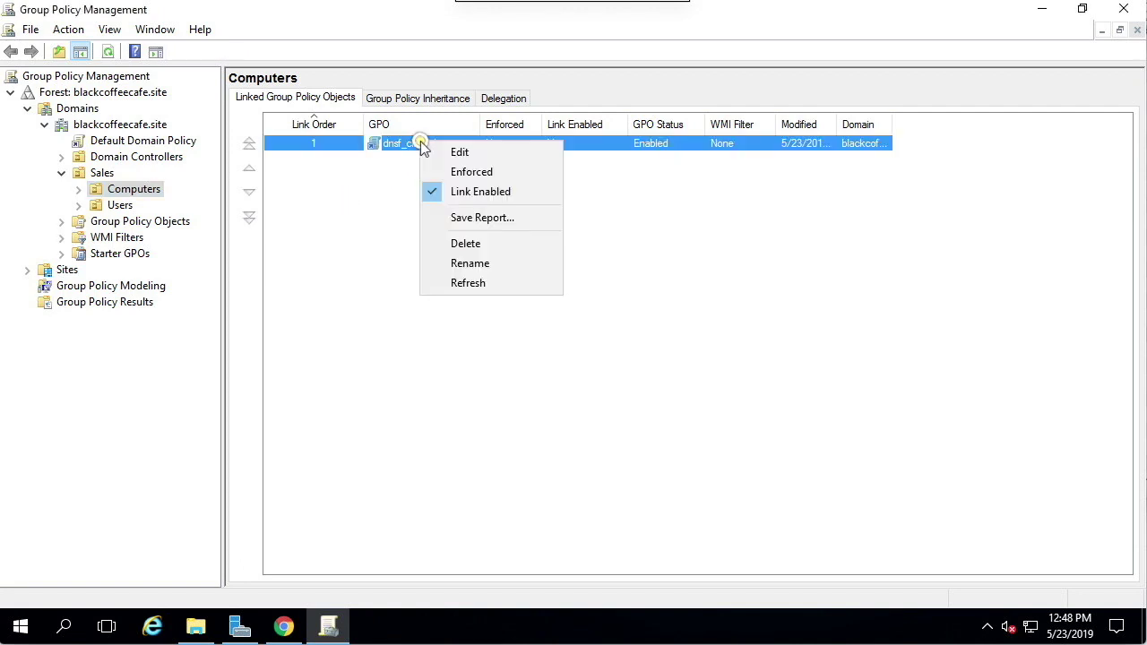
click(459, 152)
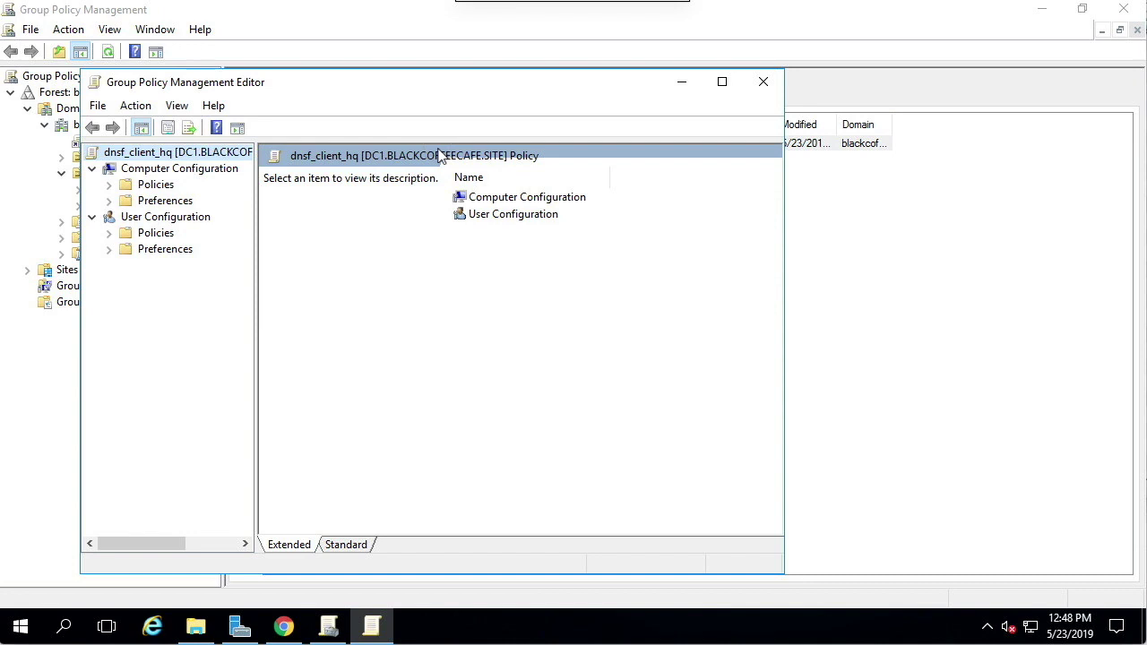
click(109, 185)
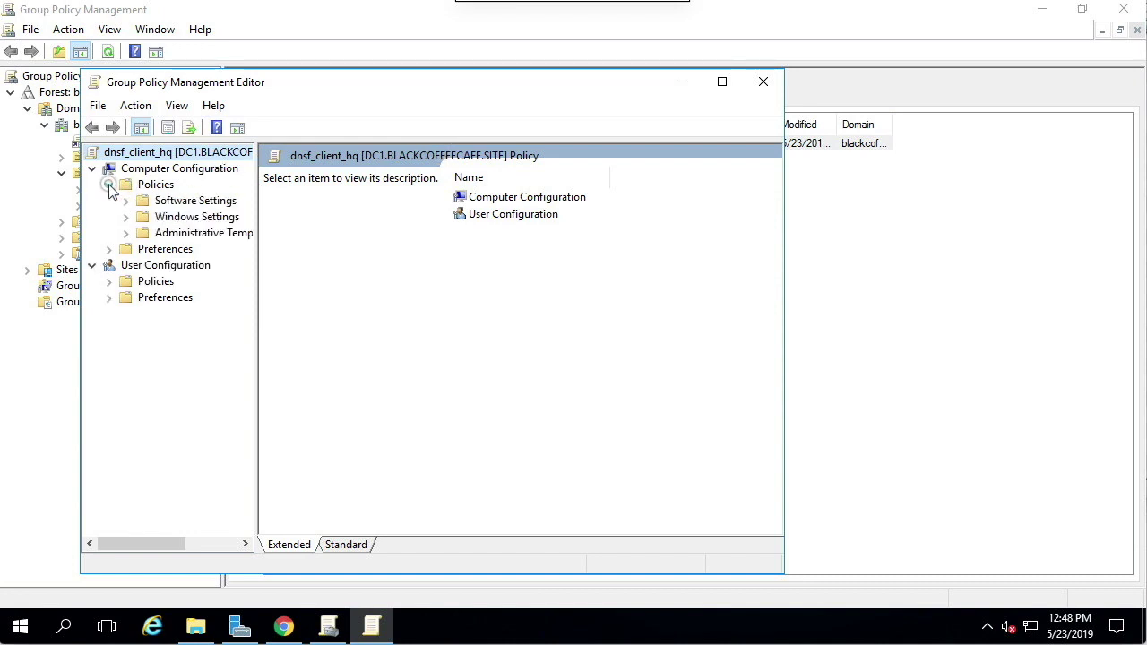
click(126, 201)
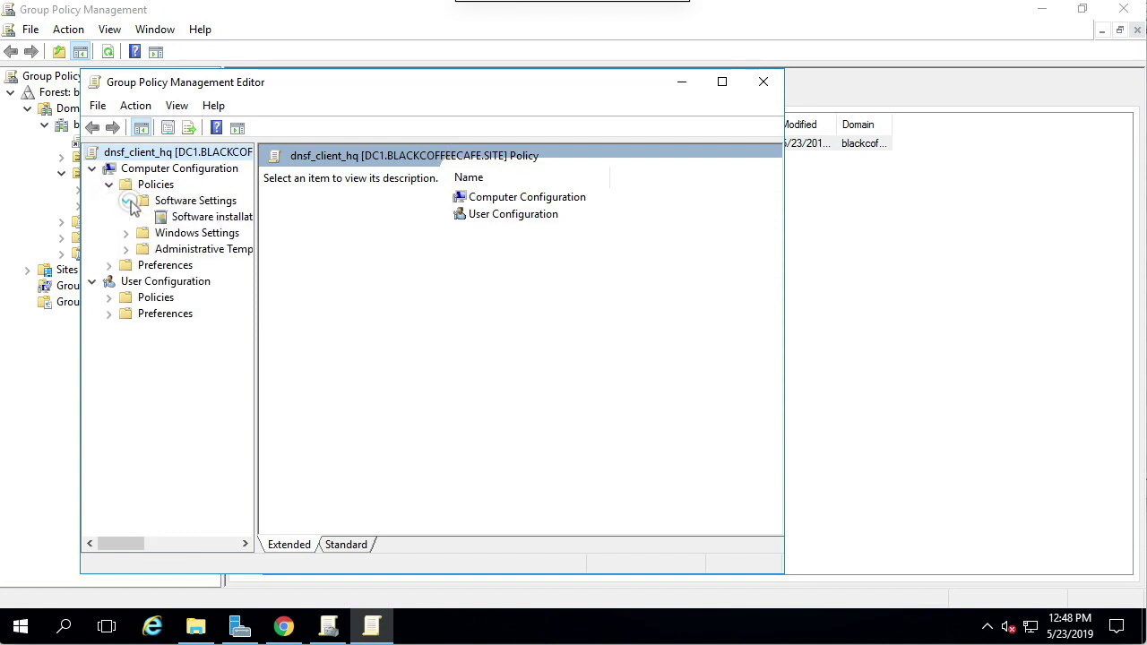
click(202, 224)
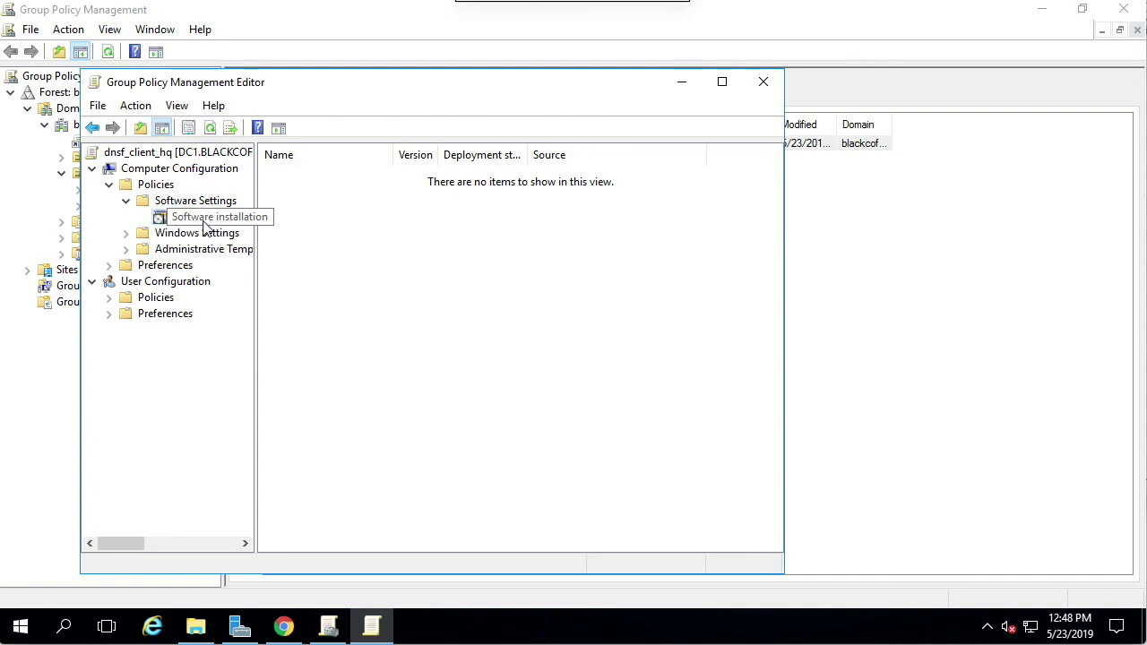
- Add a new software installation package from \\DC1\msideployment using DNSFilter_Agent_Setup with the Advanced deployment method
right_click(204, 225)
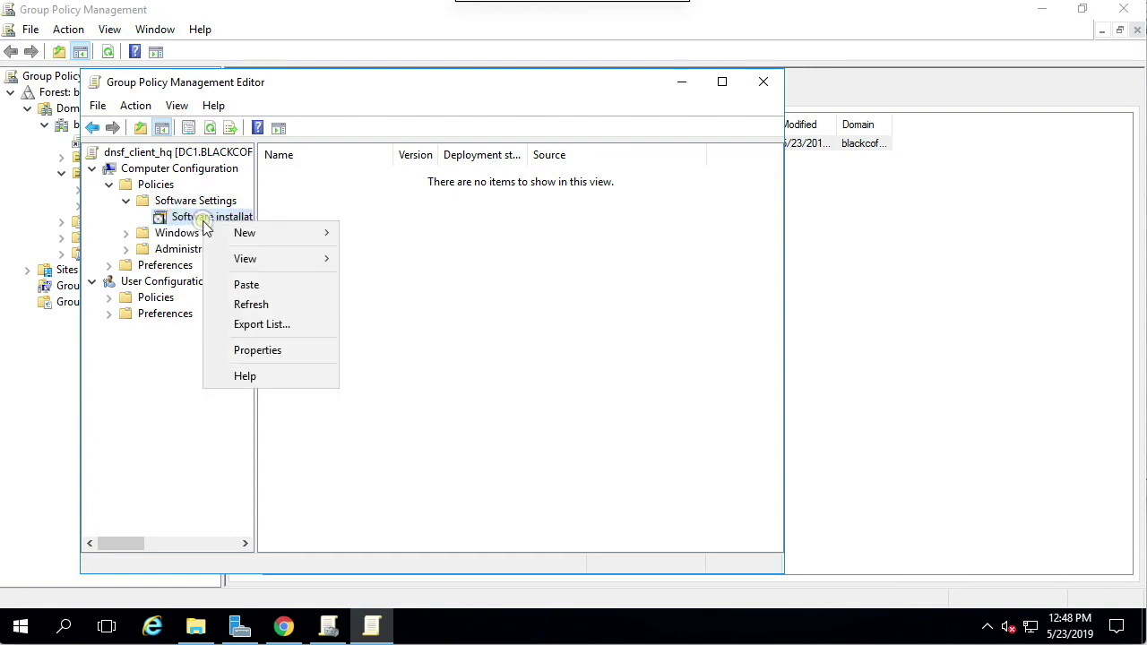
mouse_move(300, 235)
click(358, 234)
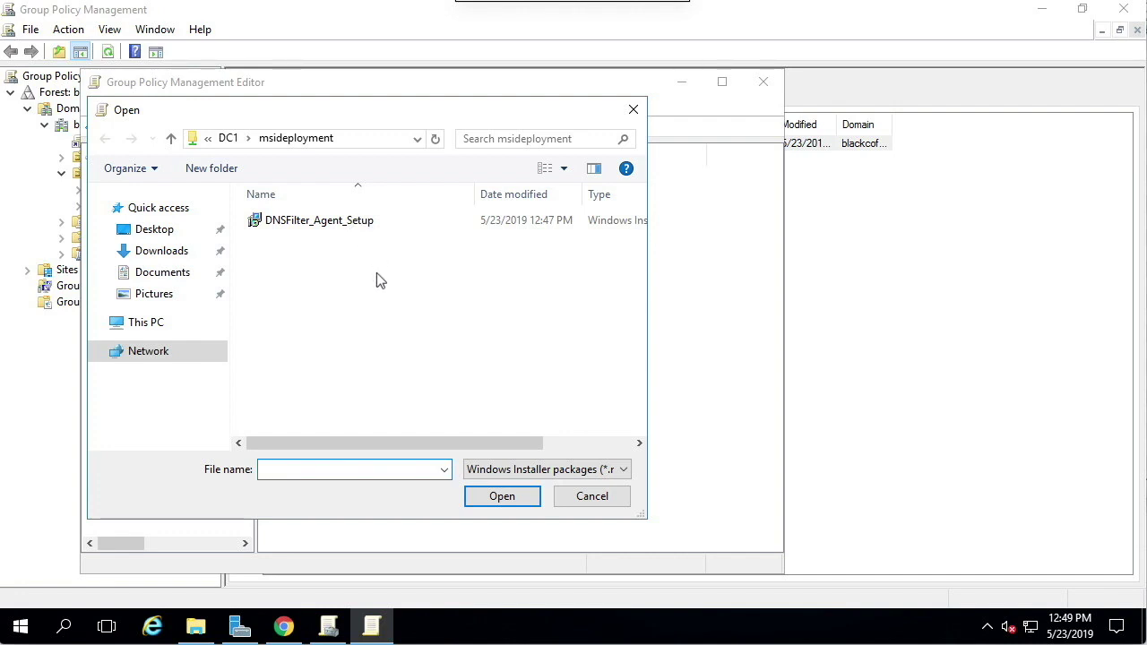
click(376, 140)
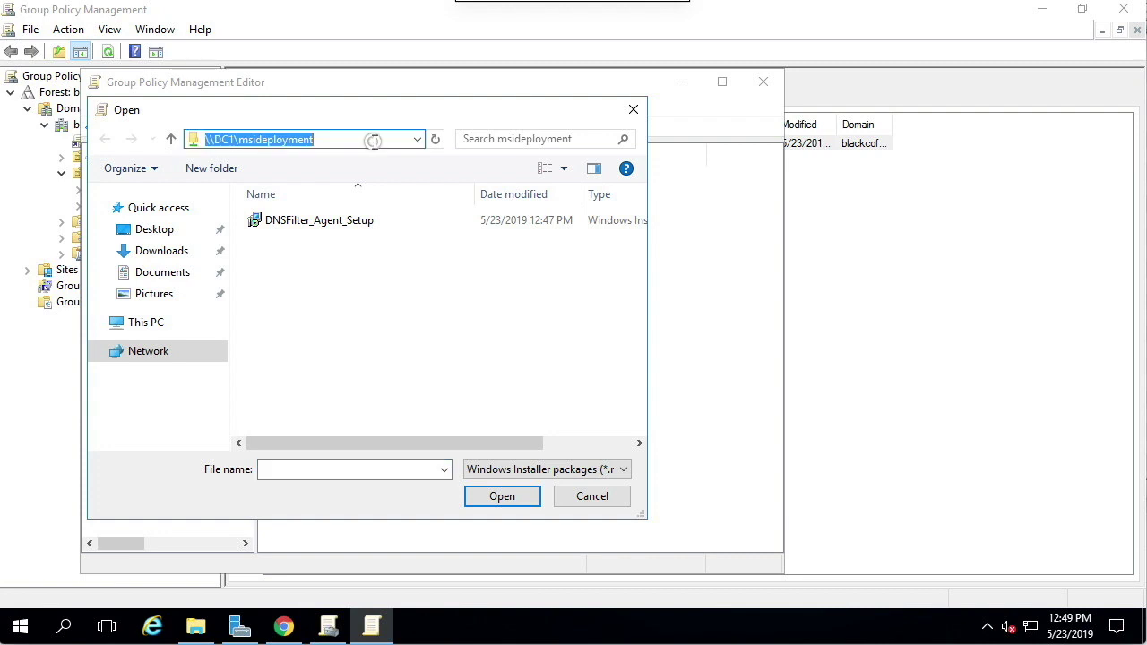
double_click(327, 225)
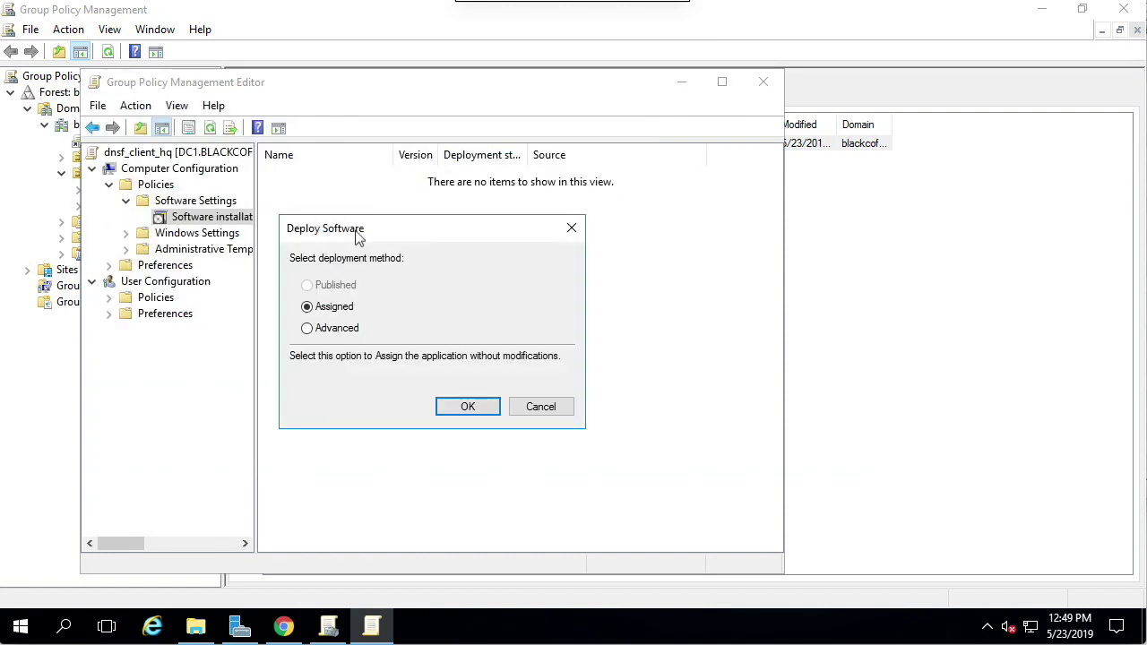
click(338, 329)
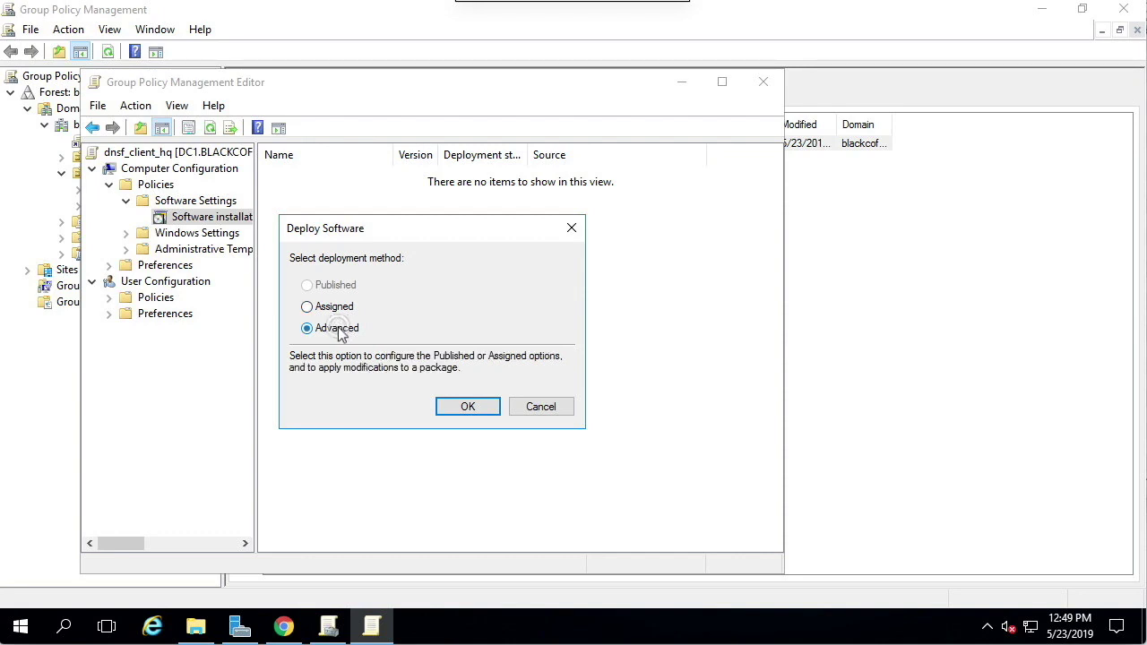
click(484, 410)
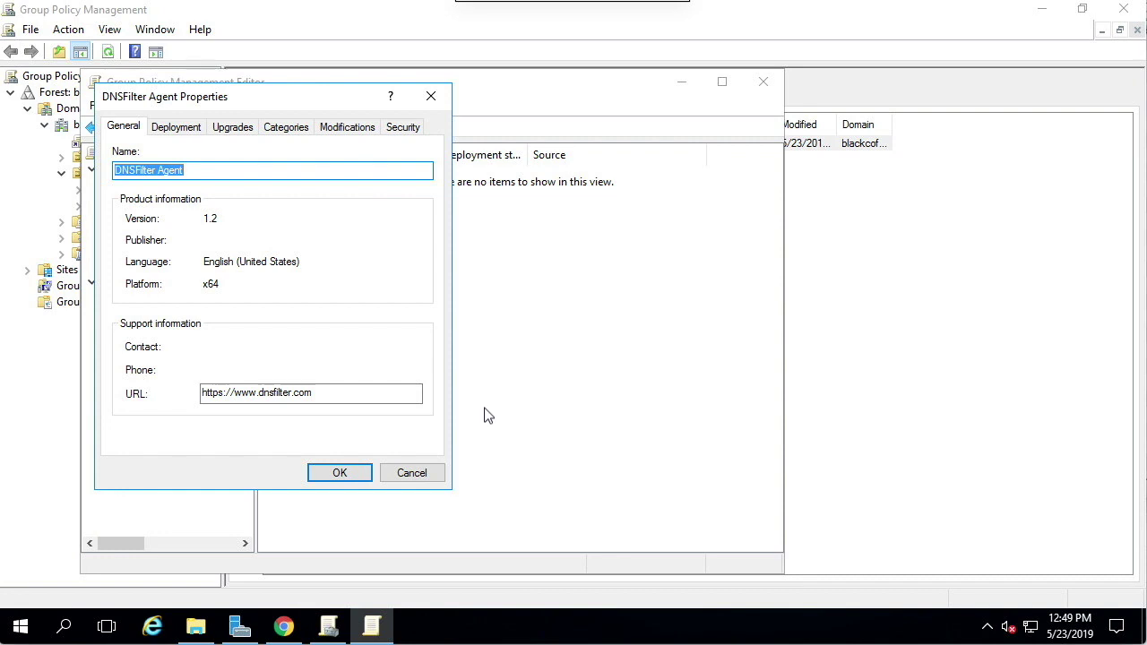
- Add dnsf_client_hq.mst from the msideployment share as a modification of the DNSFilter Agent package and confirm its properties
click(349, 128)
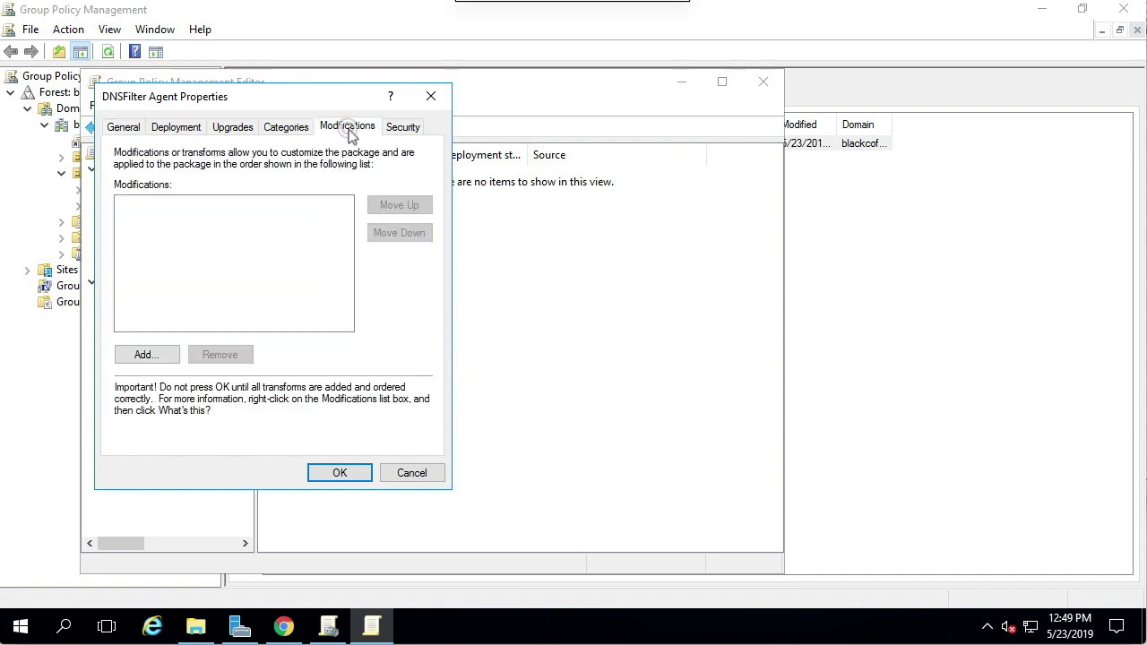
click(153, 357)
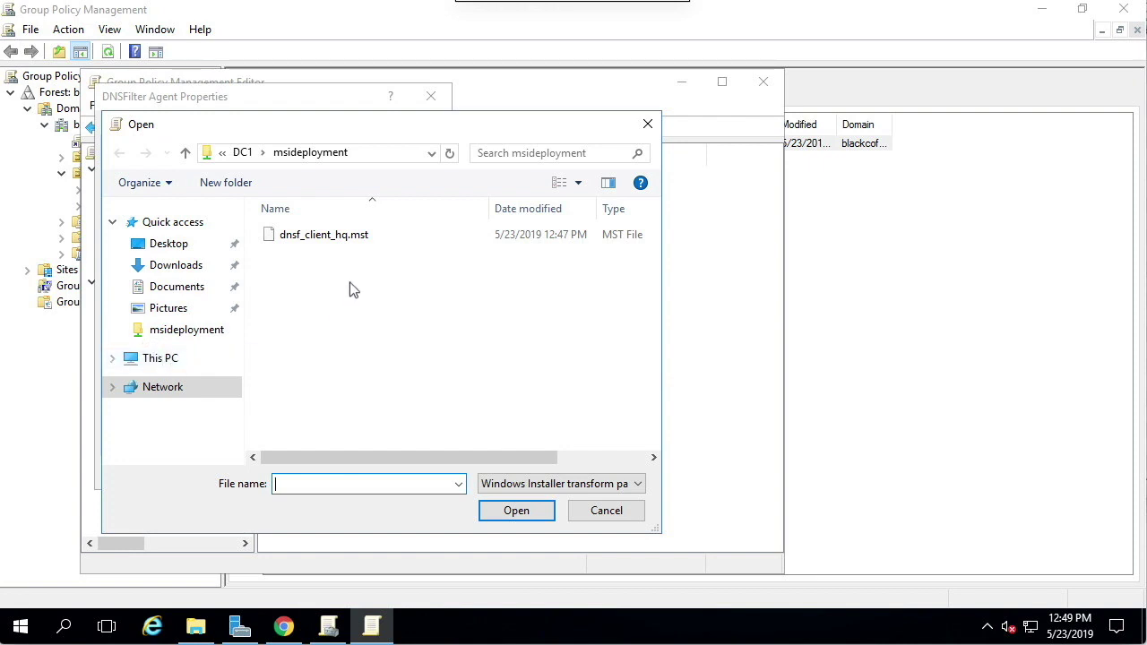
double_click(384, 236)
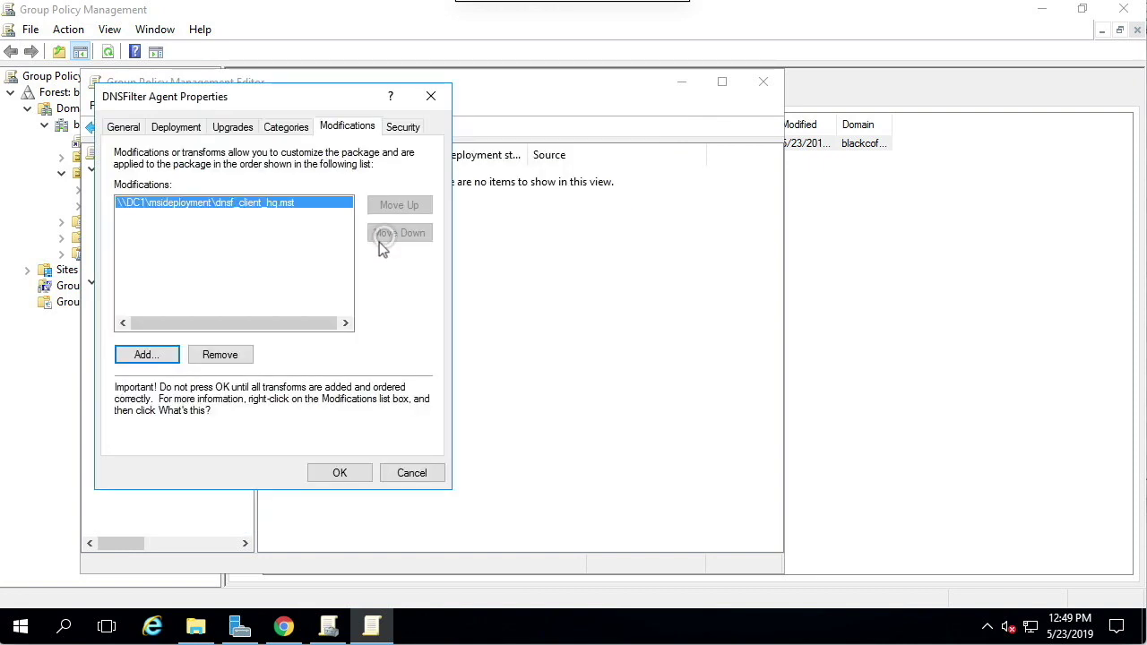
click(341, 475)
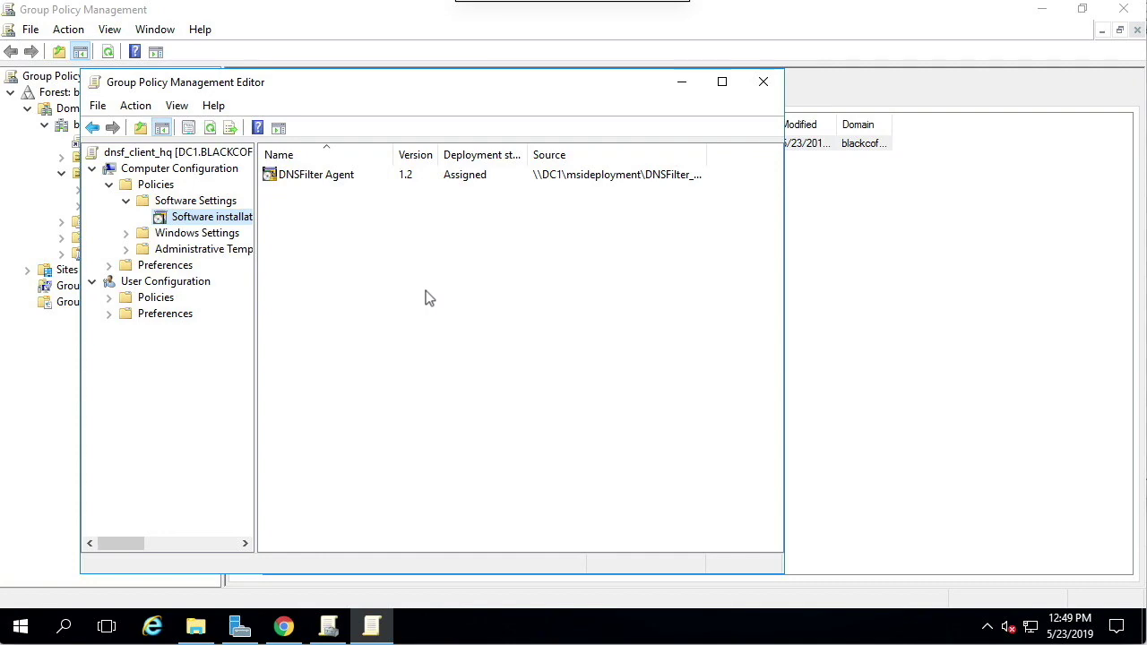
- Switch to the DNSFilter dashboard in Chrome and open the details of DESKTOP-DOPS74A in the roaming clients management list
click(283, 625)
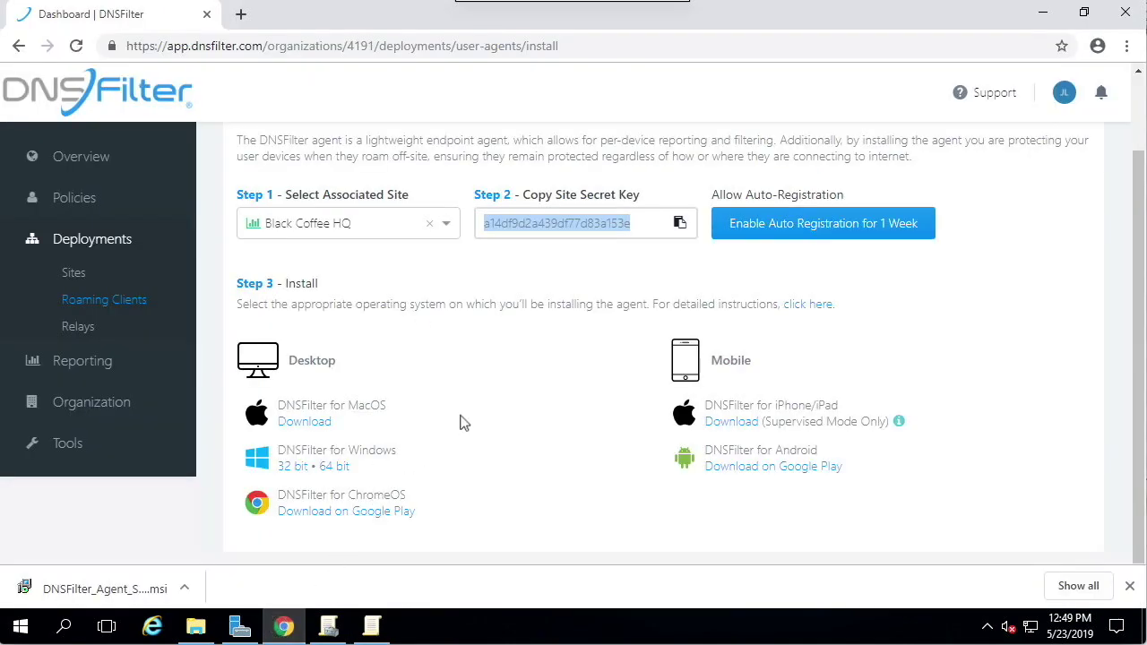
scroll(461, 422, up, 1)
click(265, 154)
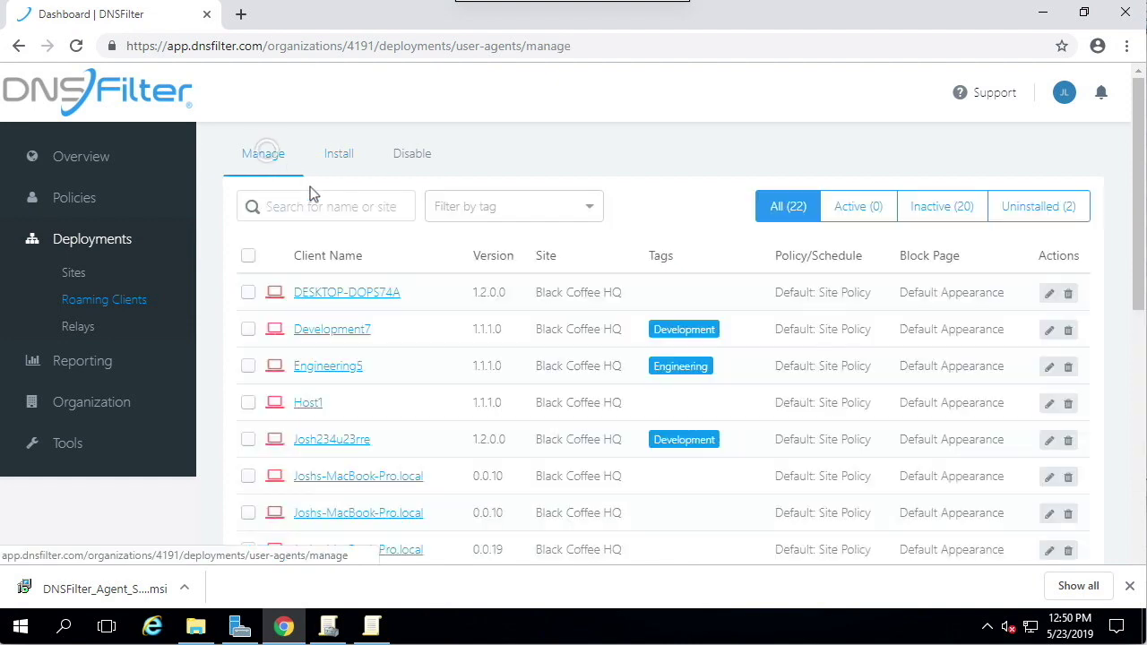
click(356, 296)
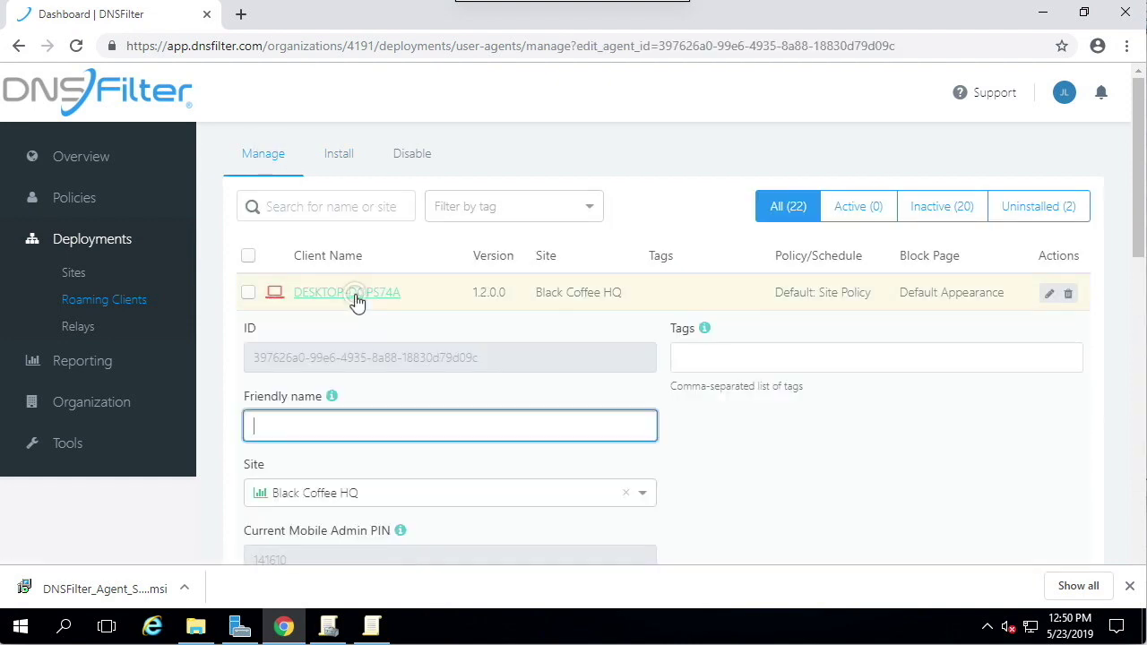